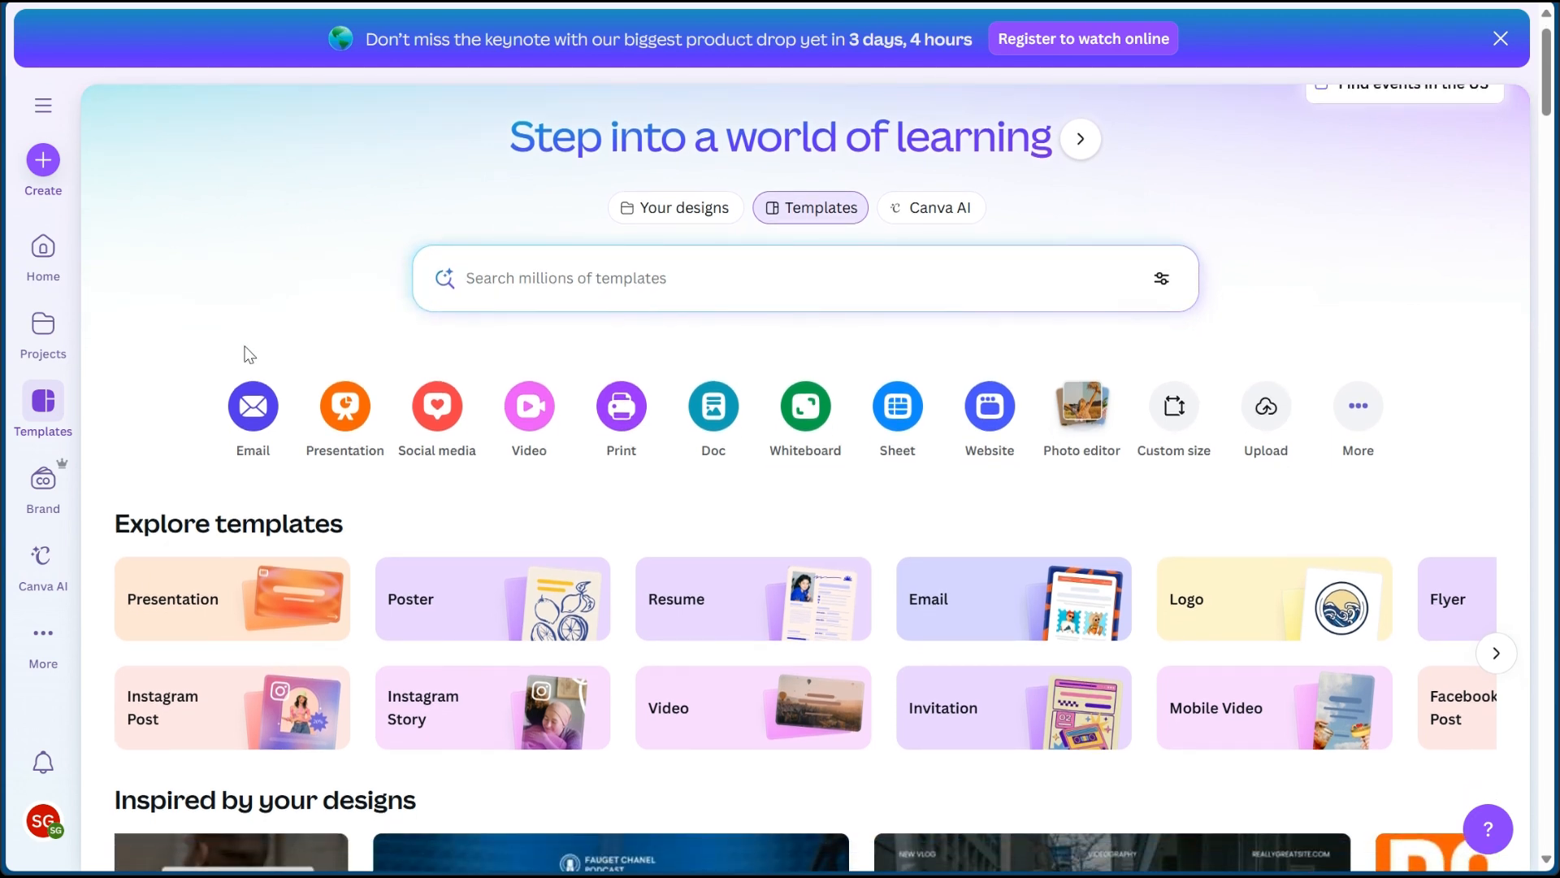
scroll(247, 351, down, 2)
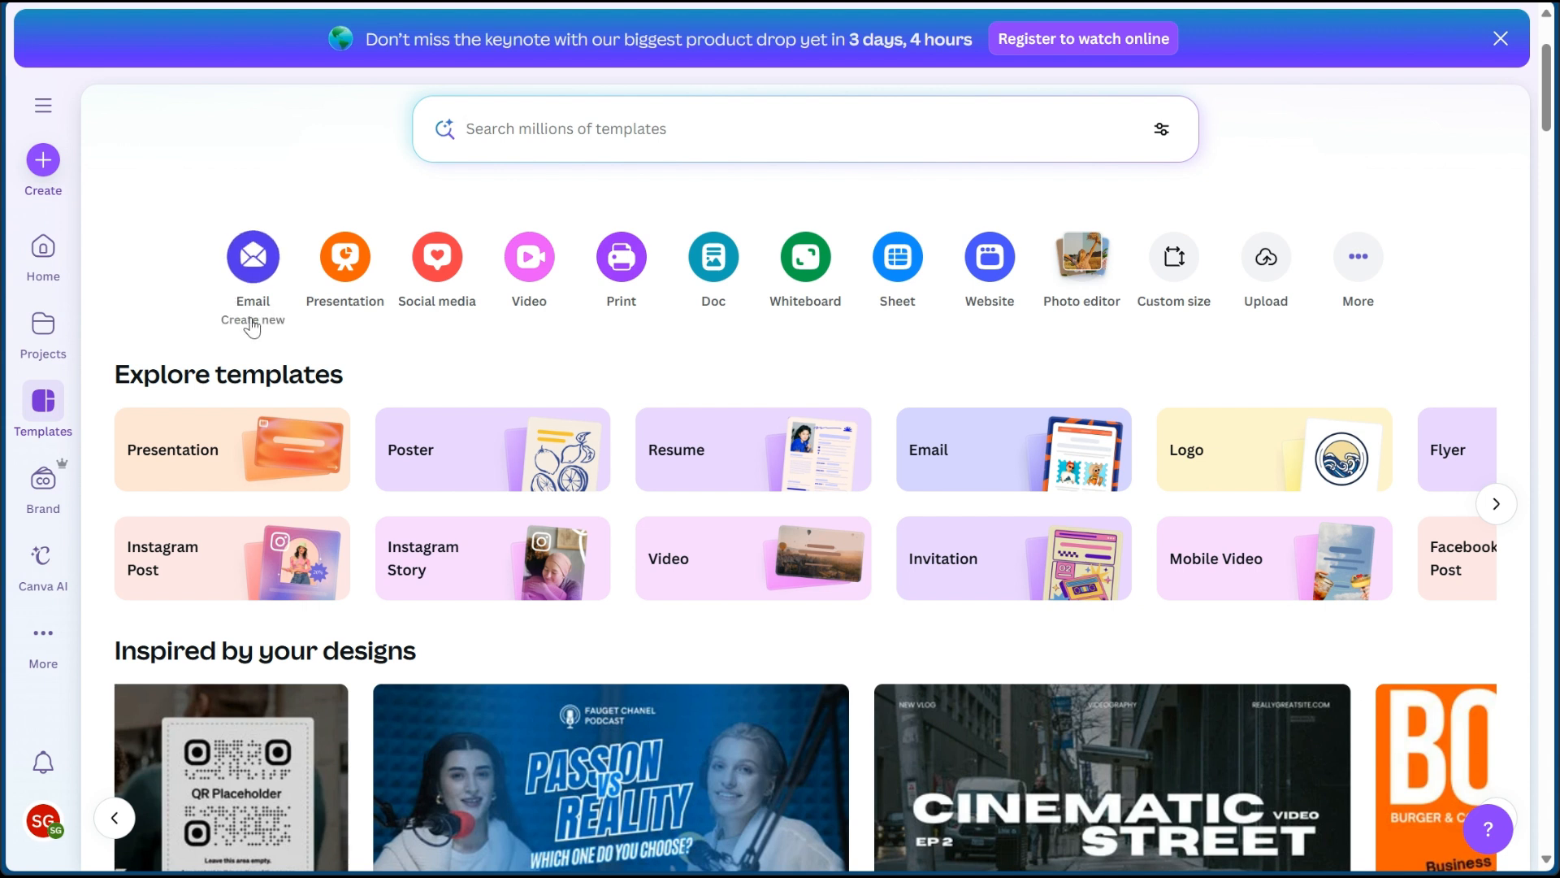
- Create a new blank email design and place the text cursor in its empty body
scroll(217, 314, up, 2)
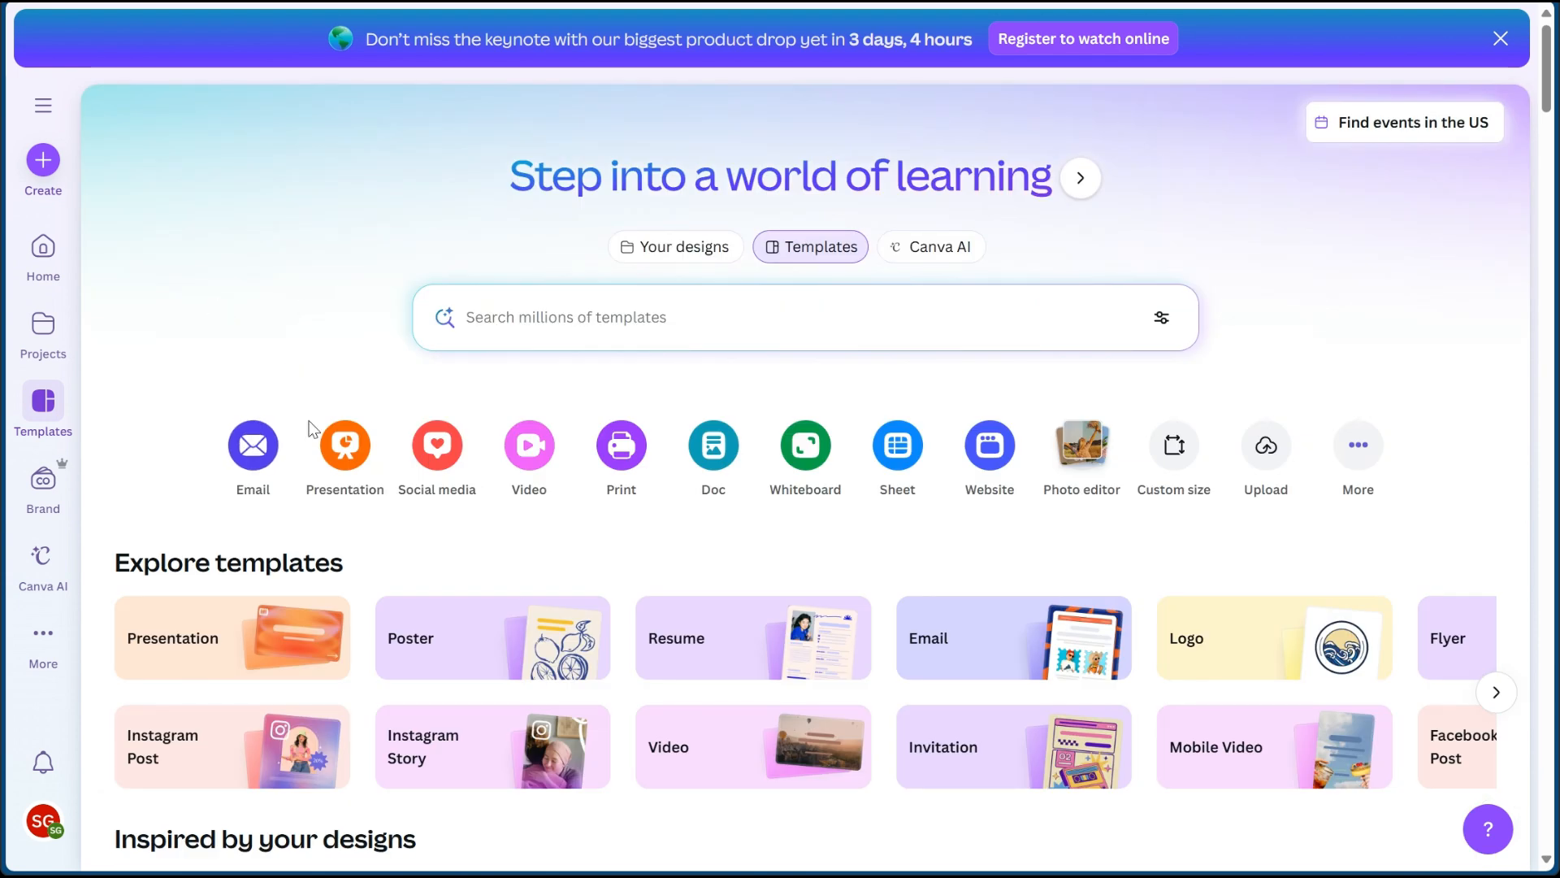
click(247, 460)
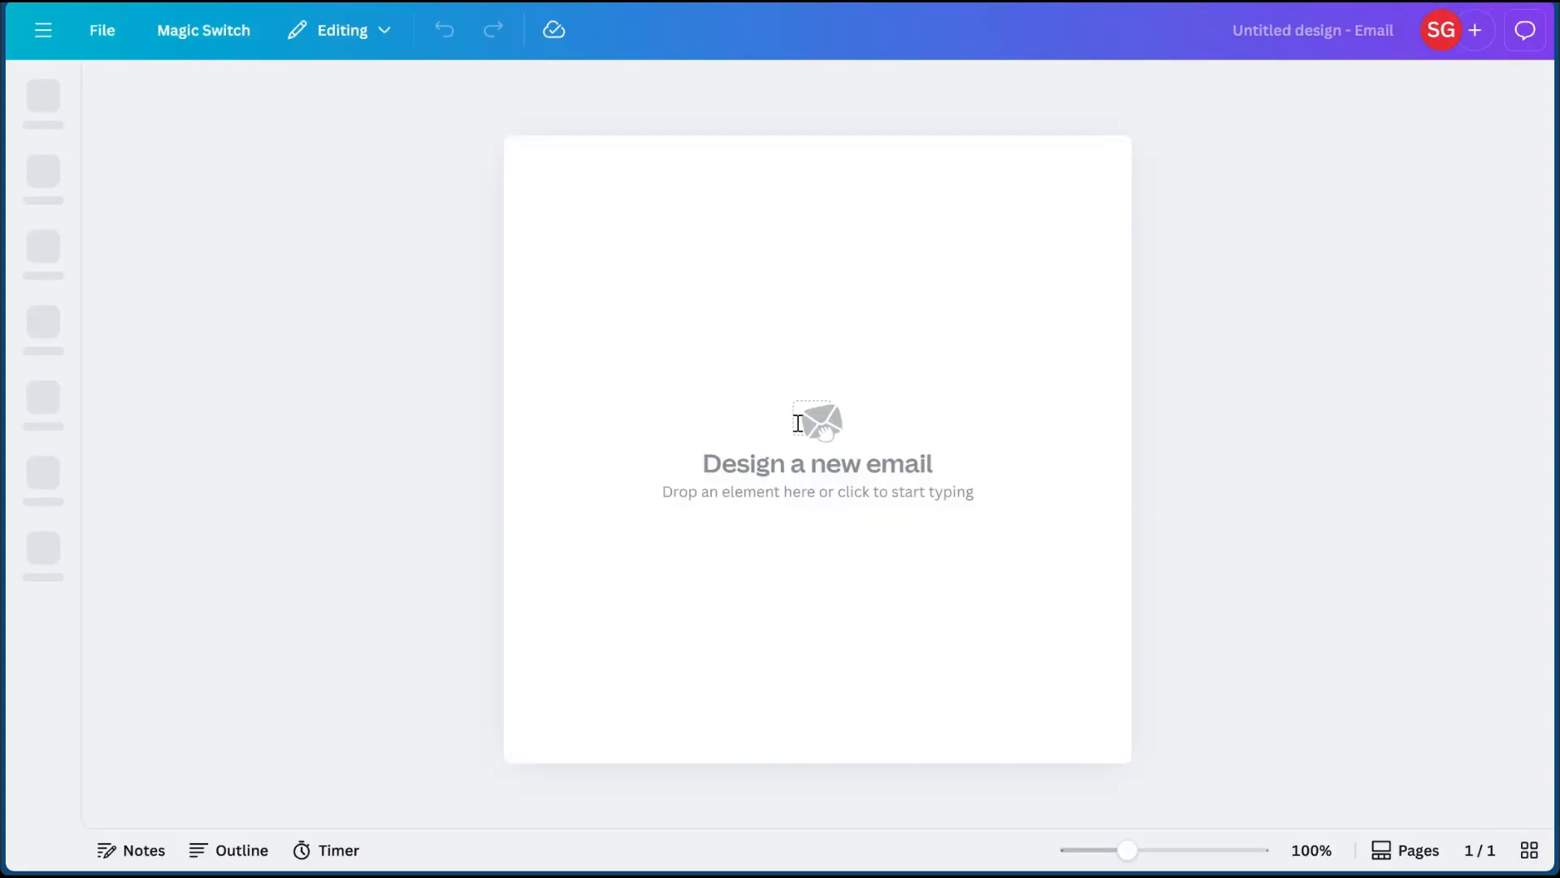
click(719, 463)
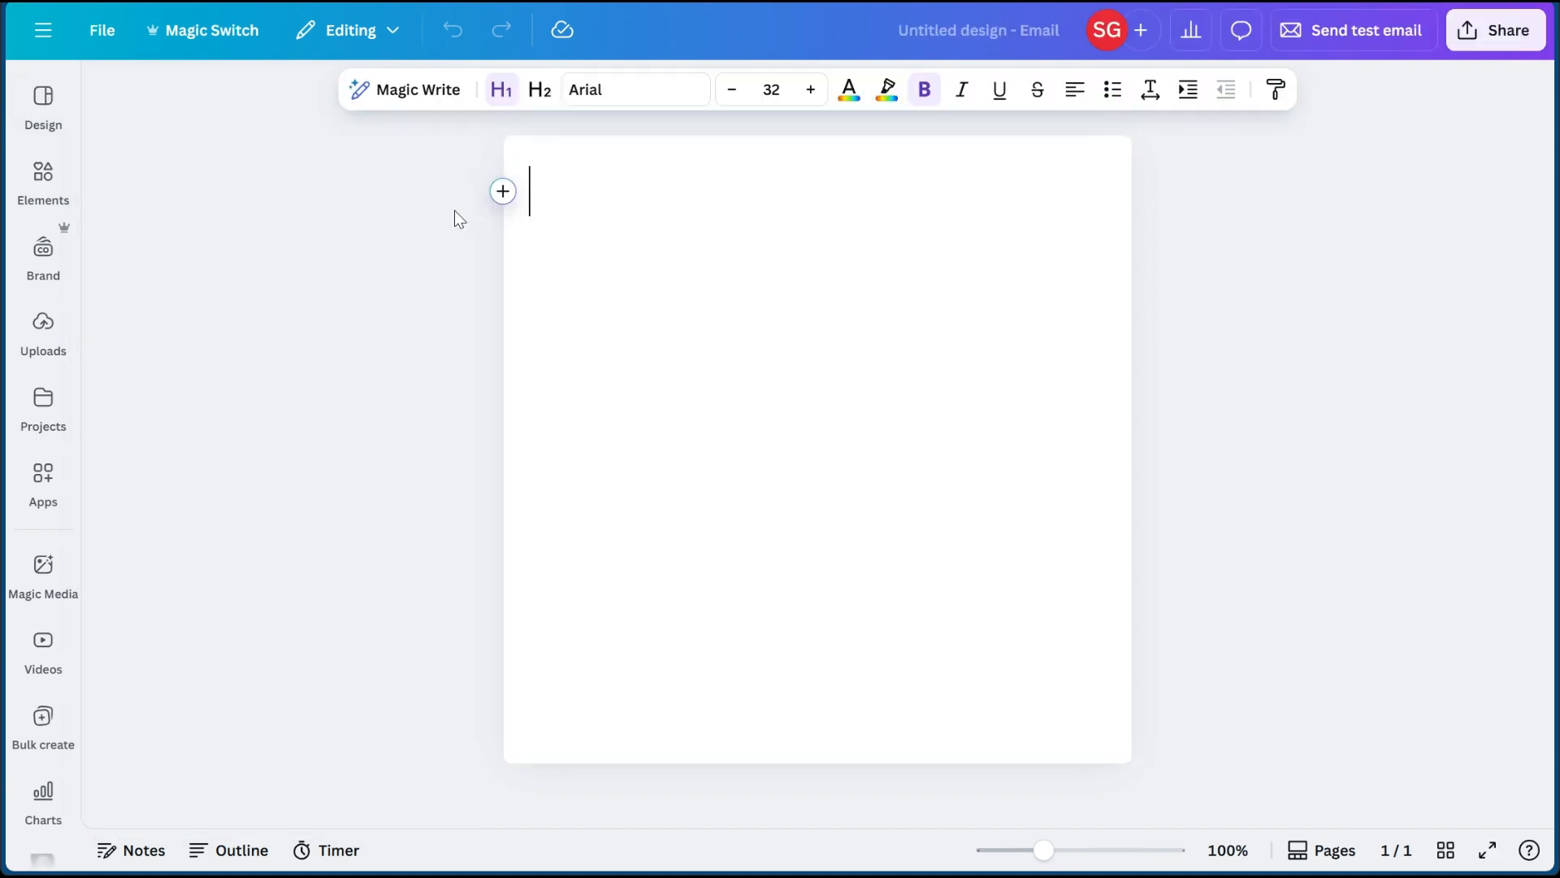
- Apply the template "Real Estate Email in Light Green Beige Black Handdrawn Human-centric Style" to the blank email
click(43, 175)
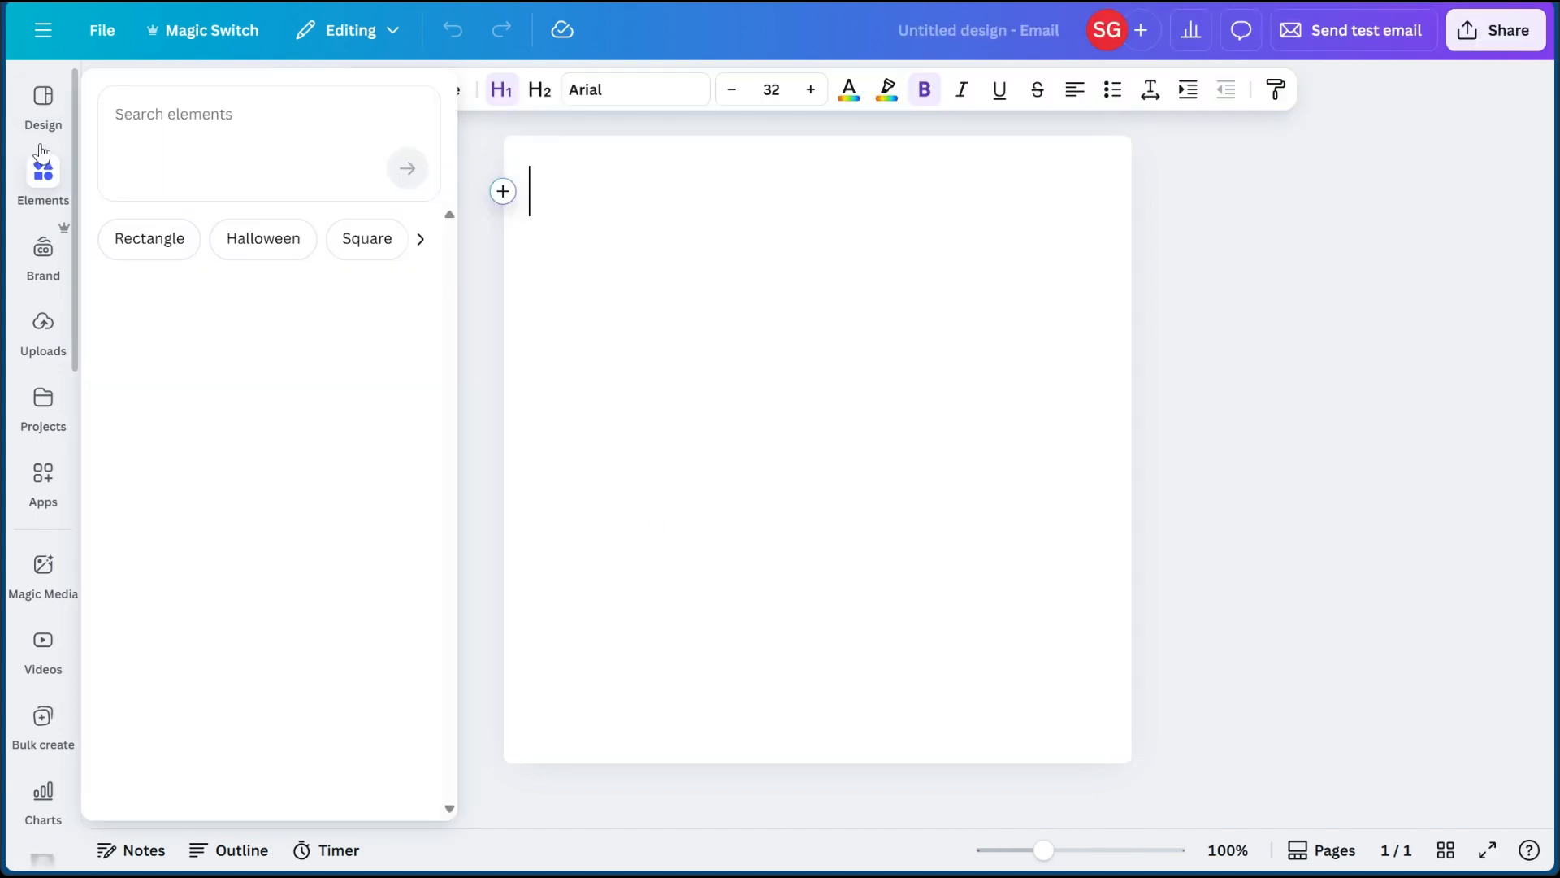
click(32, 106)
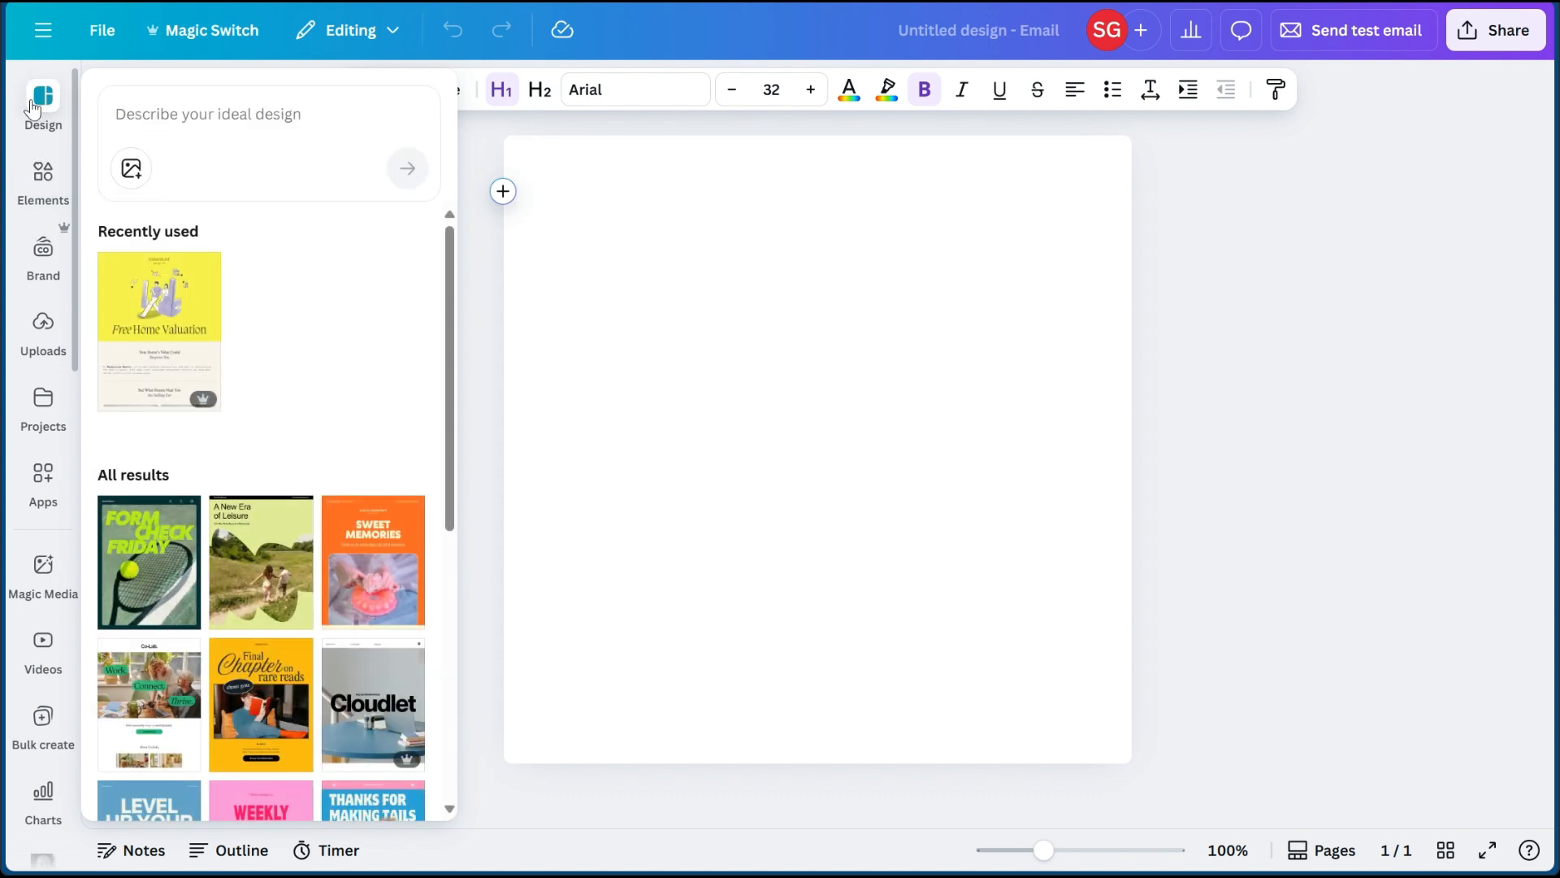
scroll(261, 355, down, 5)
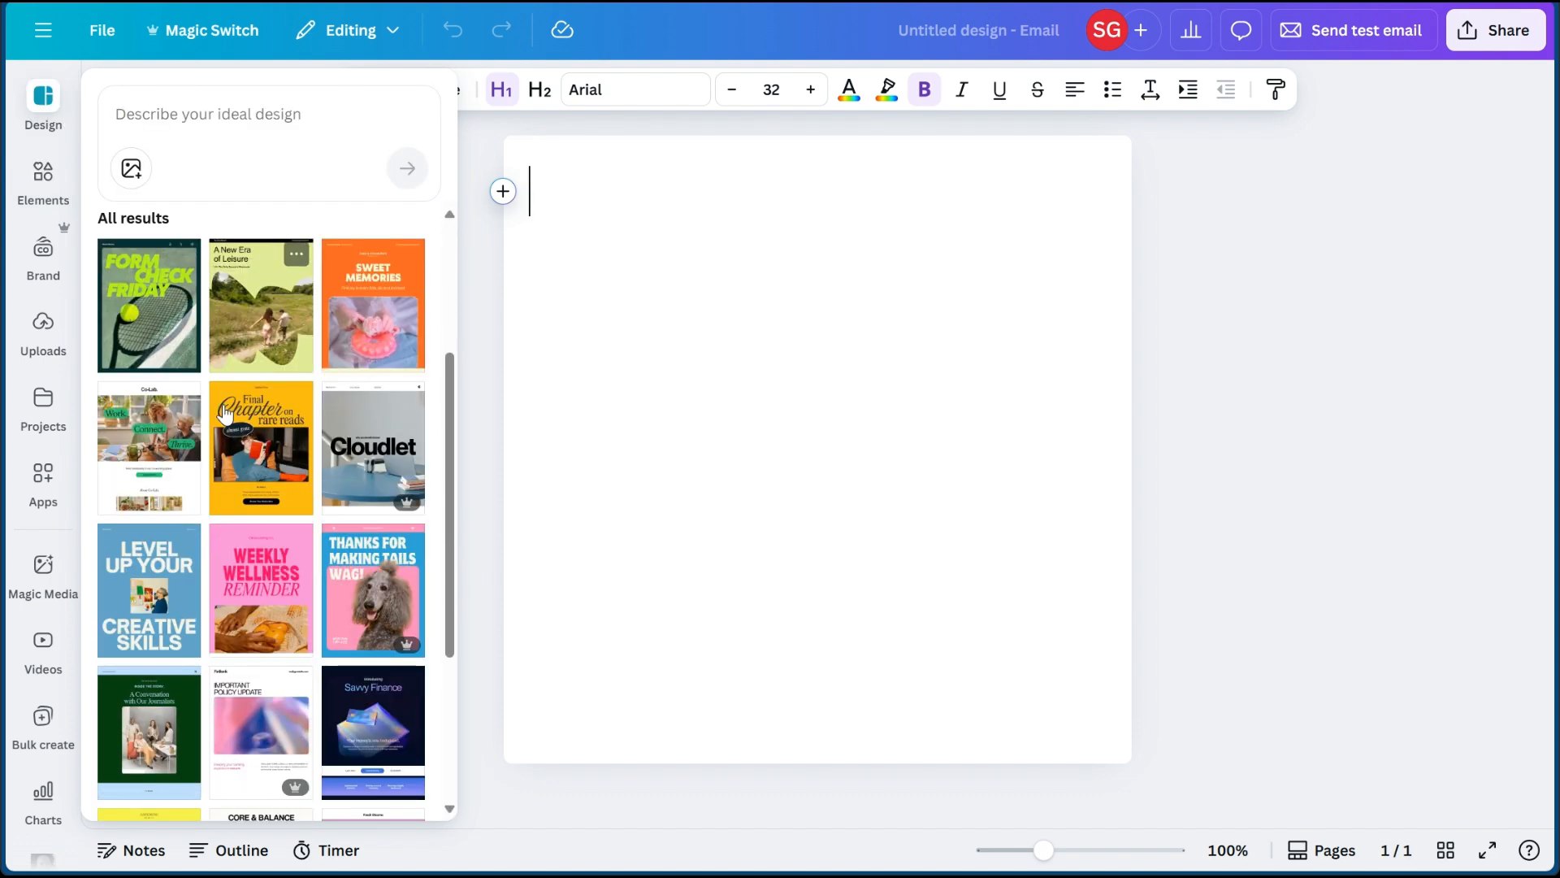
scroll(216, 443, down, 8)
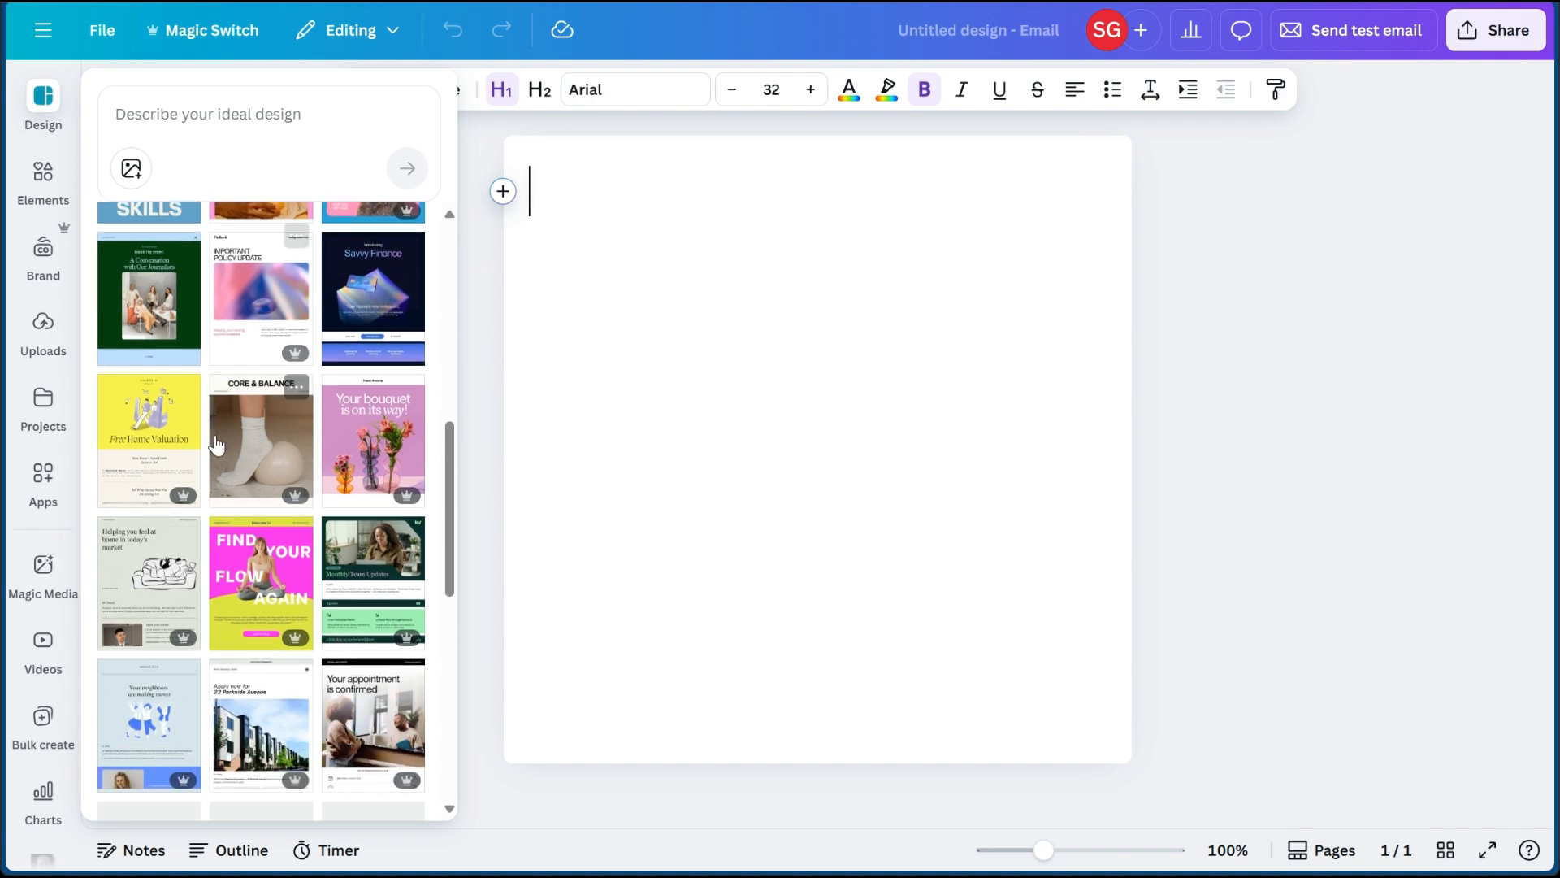
scroll(213, 360, down, 5)
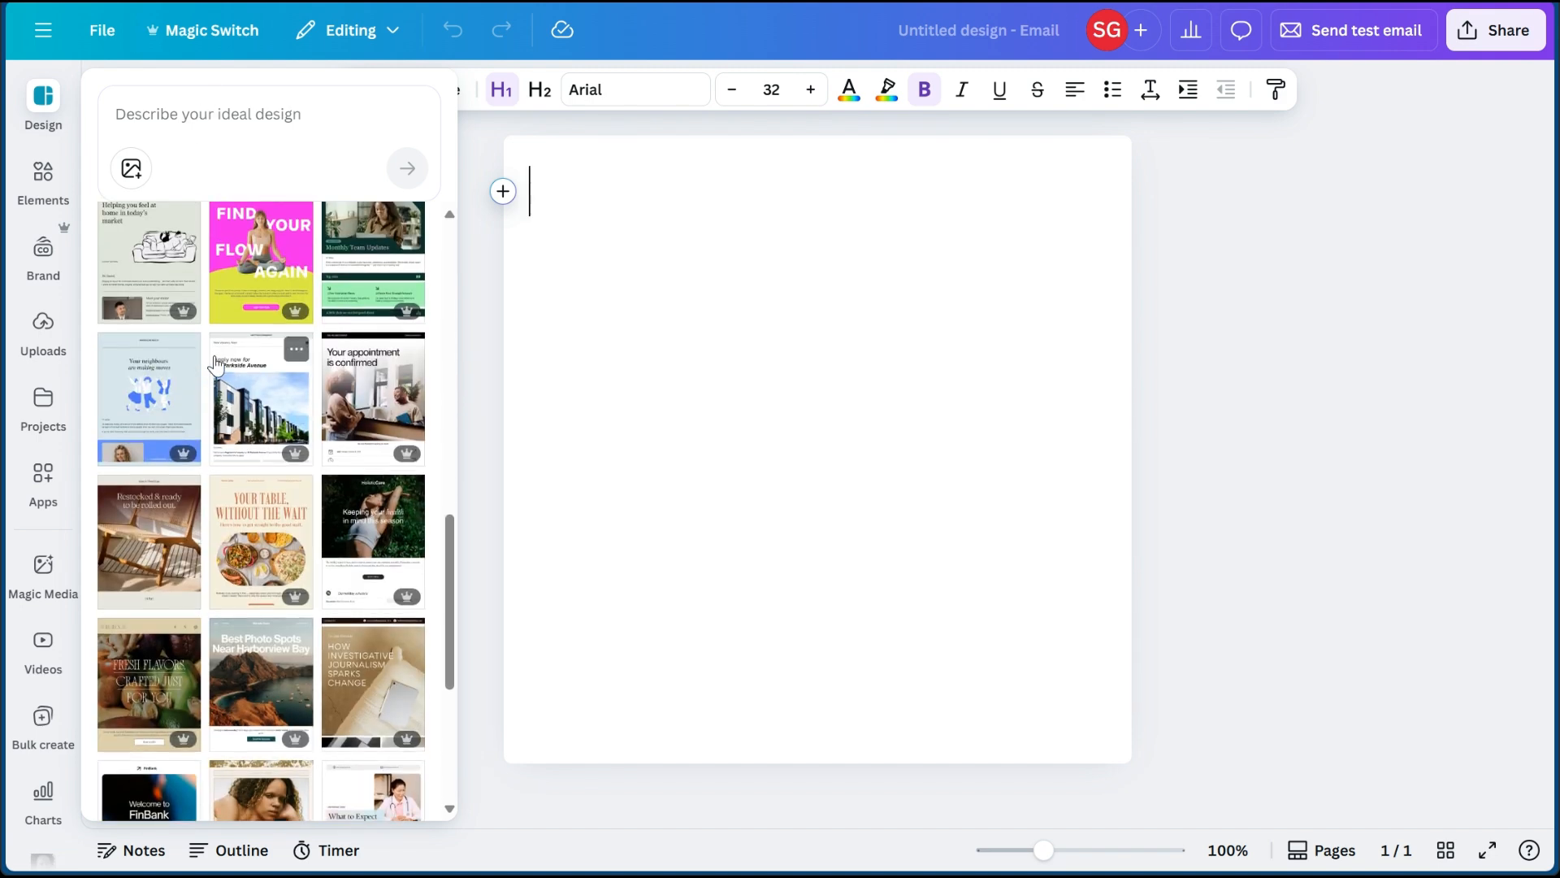
click(141, 249)
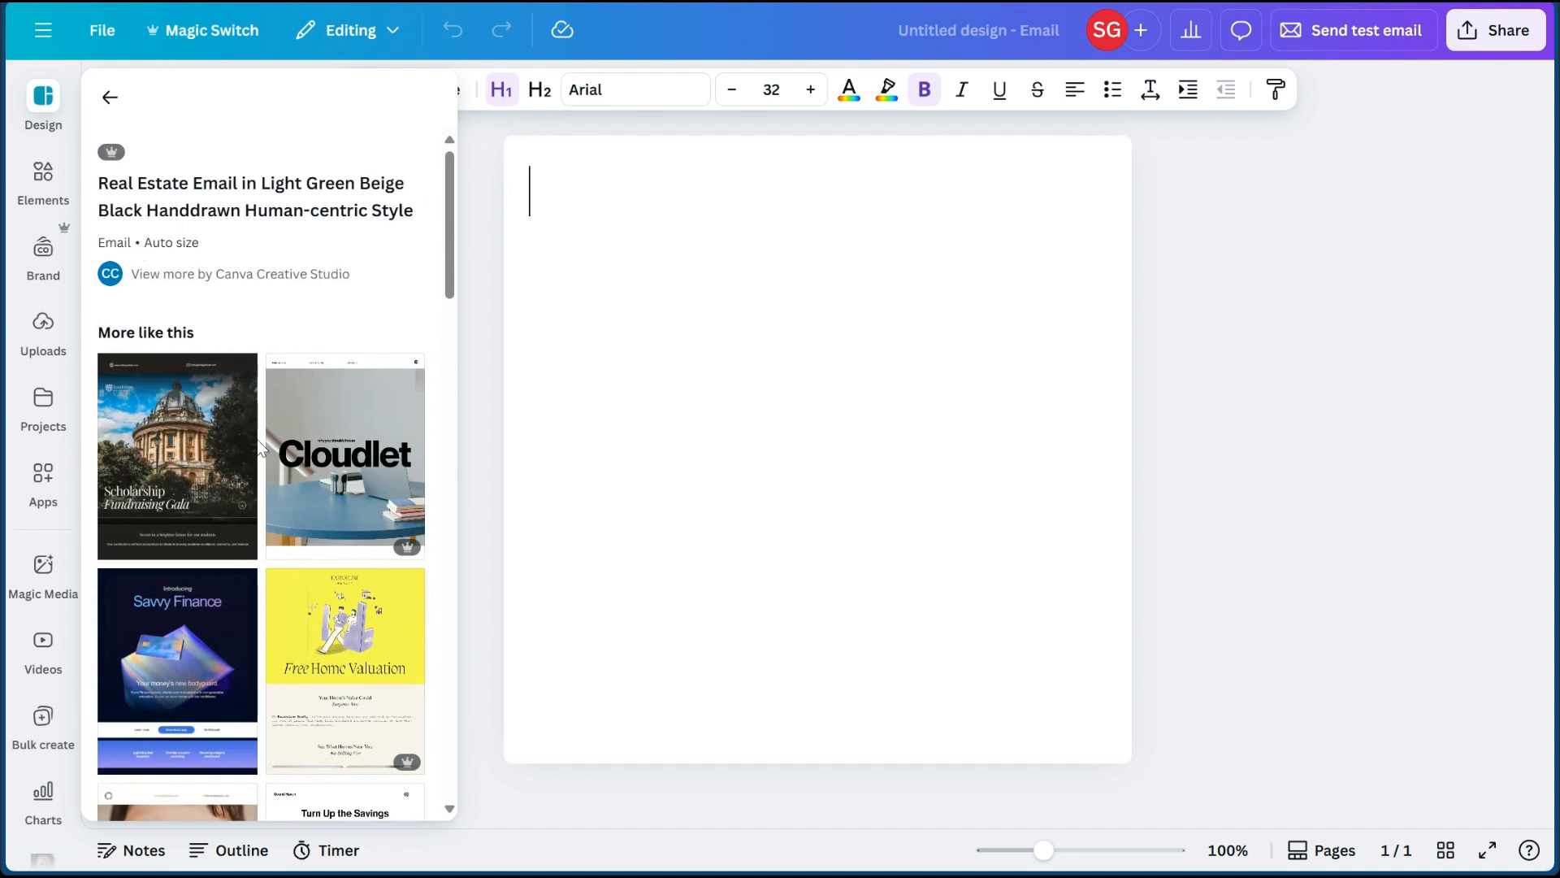
- Review the real estate email's layout from its heading through the market snapshot to the property listing
scroll(264, 472, down, 4)
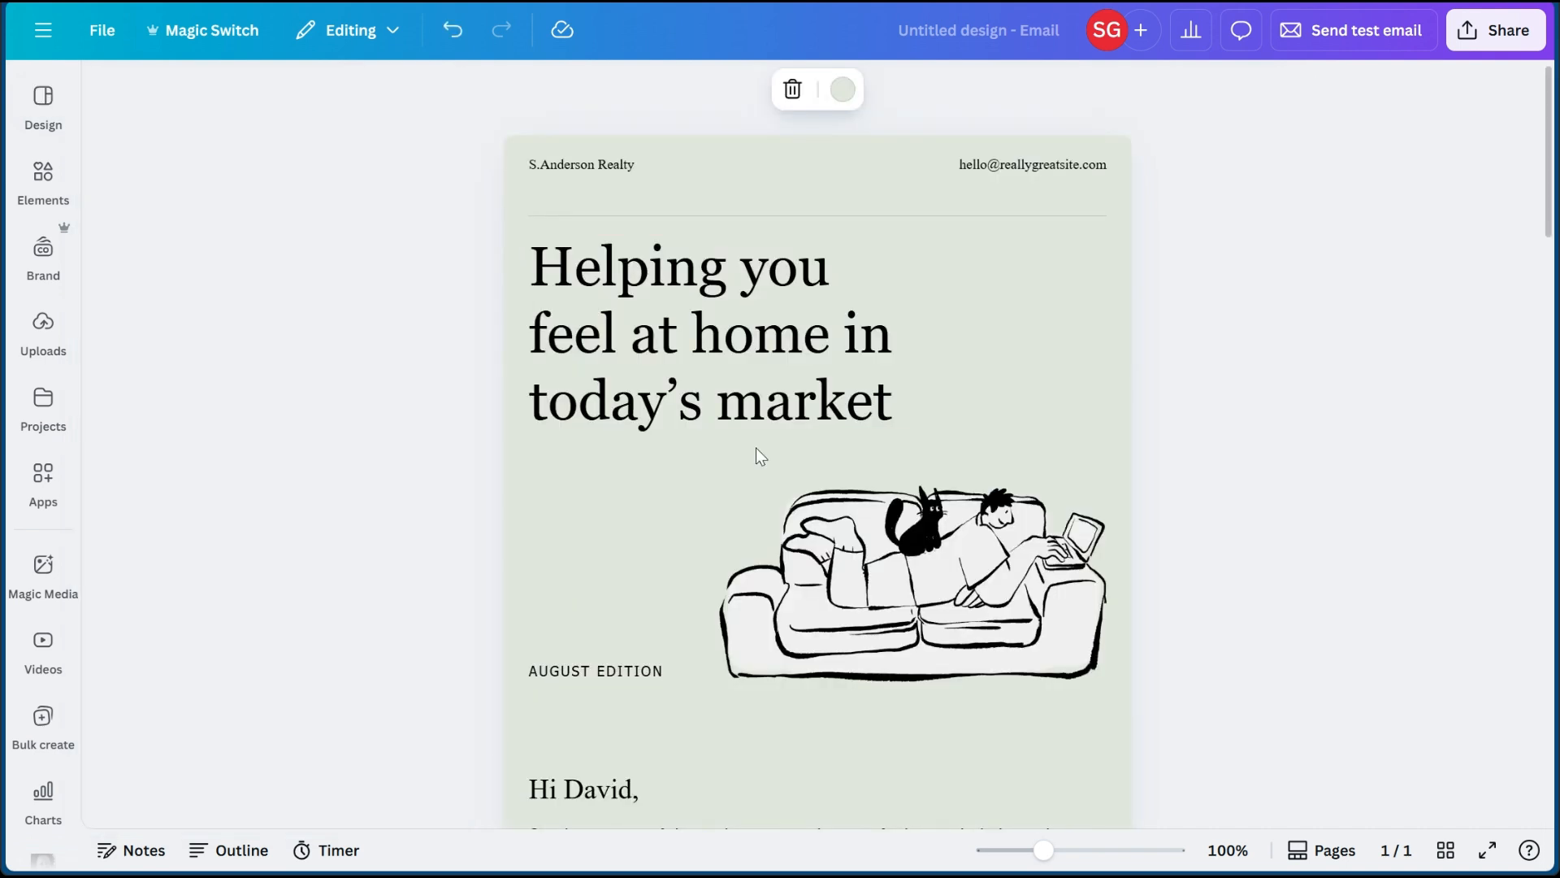
scroll(756, 447, down, 1)
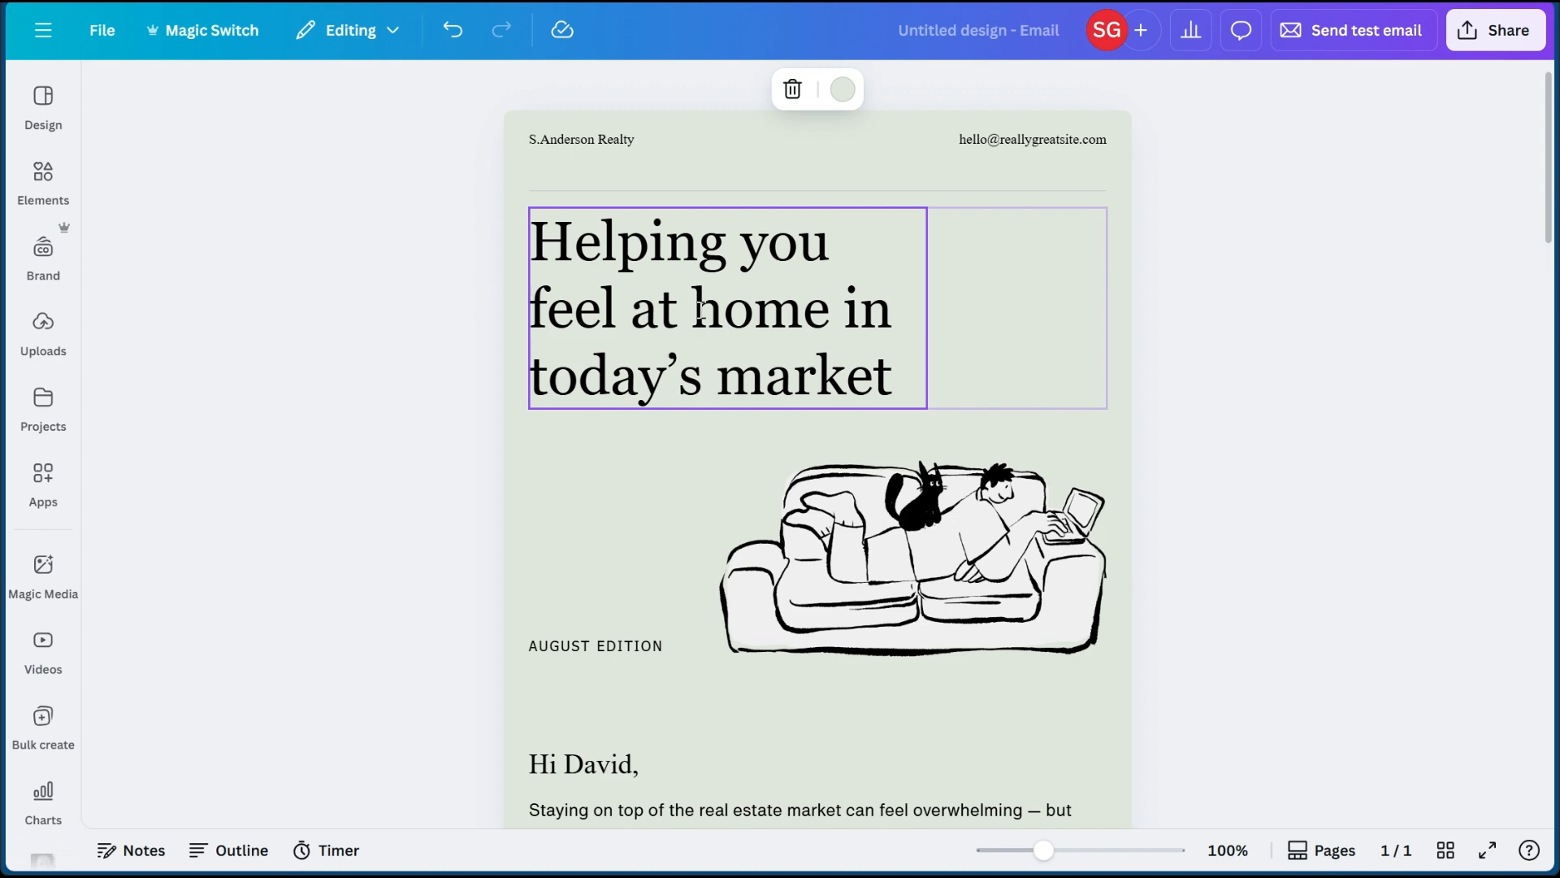
scroll(701, 309, down, 4)
scroll(701, 309, down, 7)
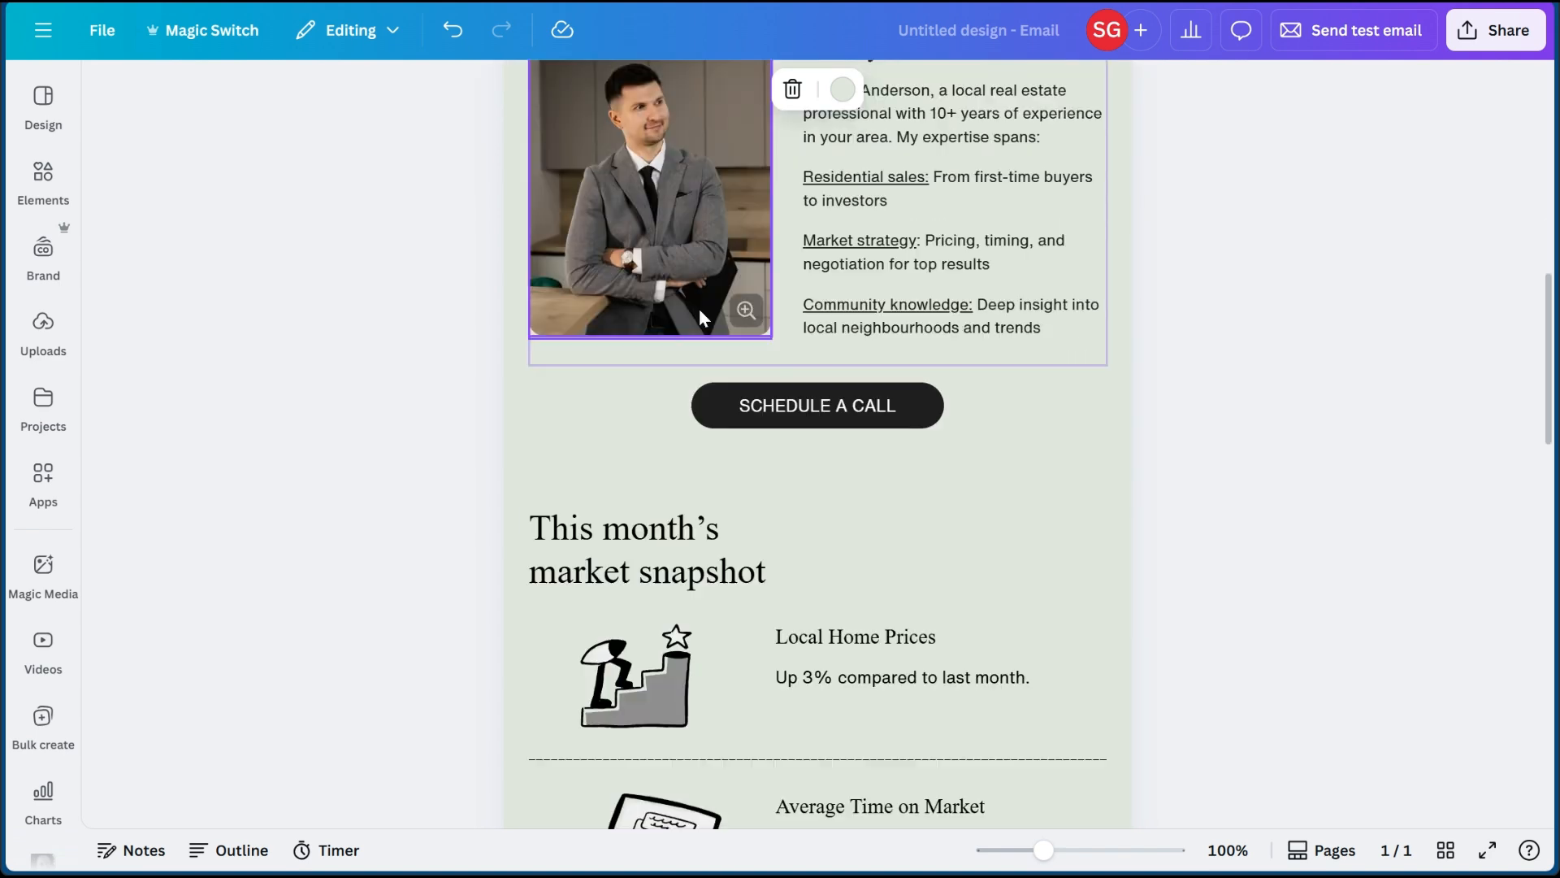
scroll(700, 315, down, 18)
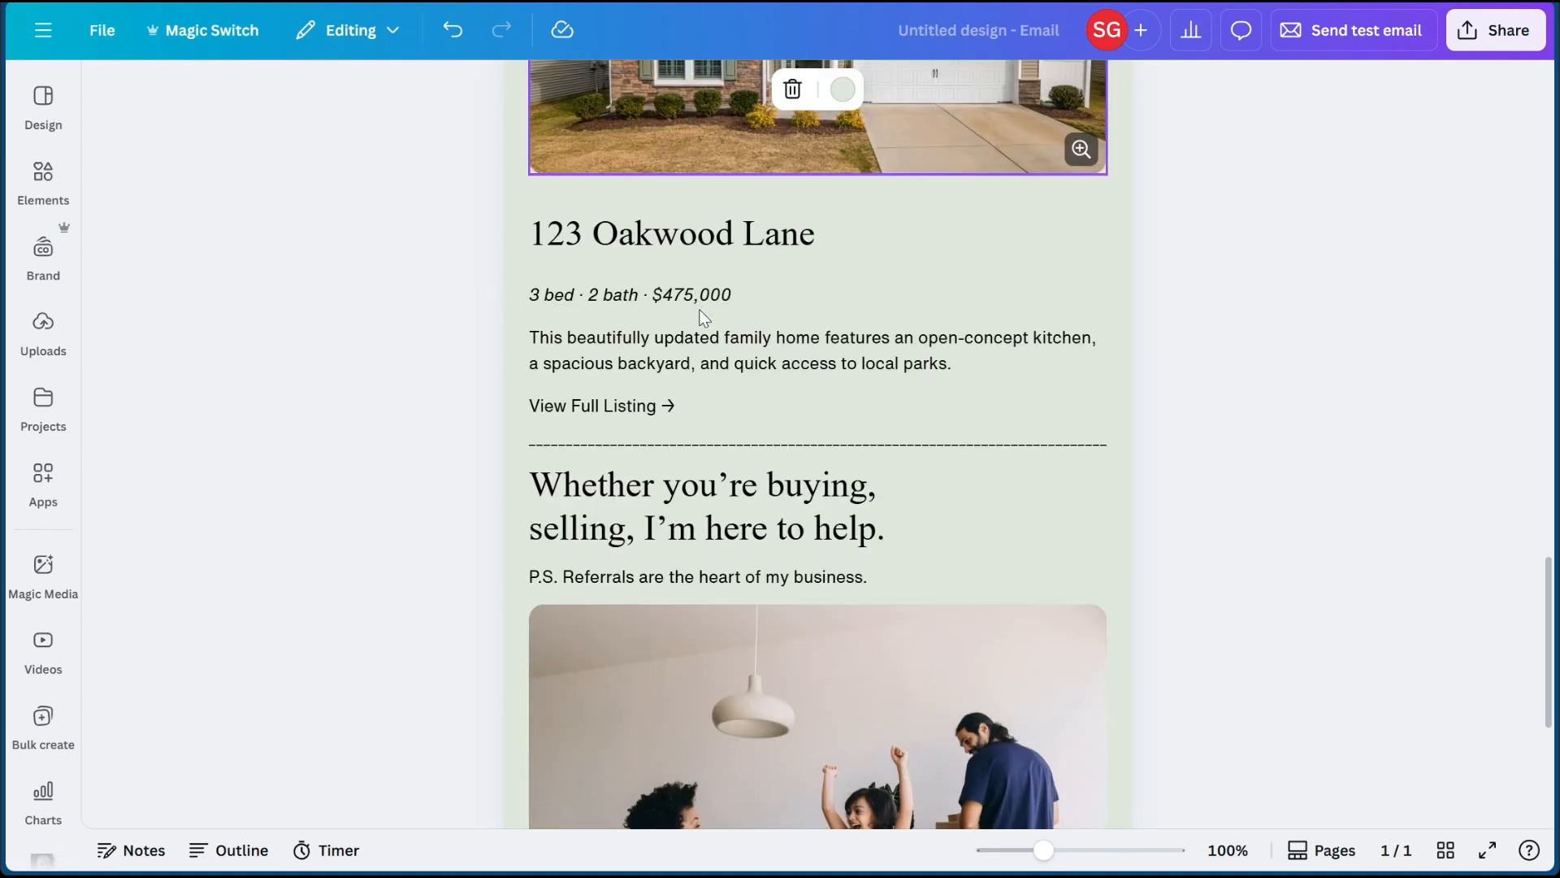
scroll(701, 310, up, 20)
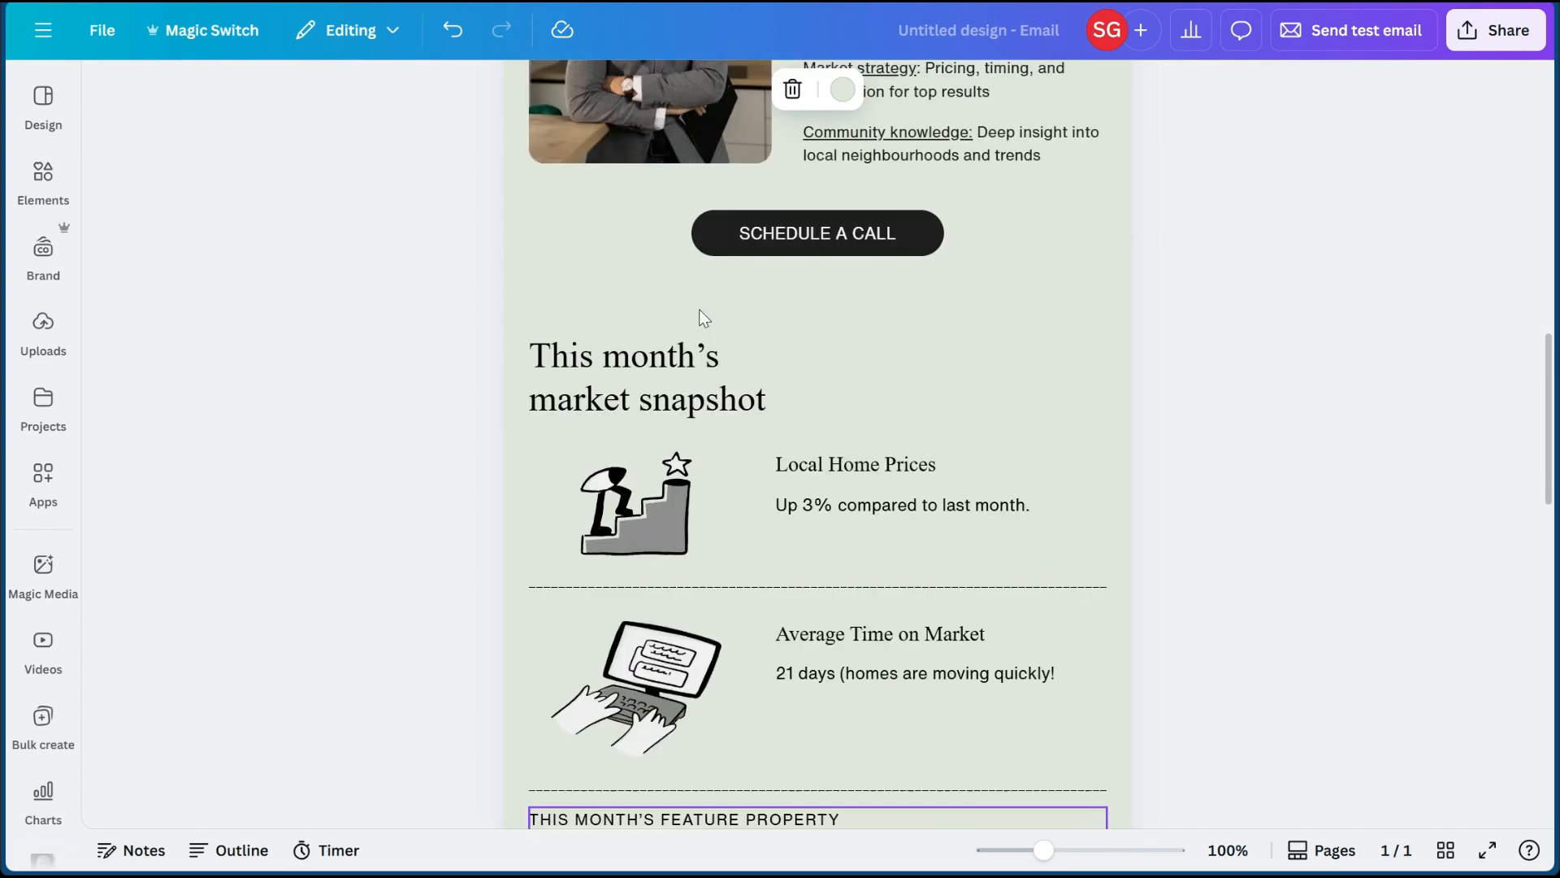
scroll(700, 310, up, 5)
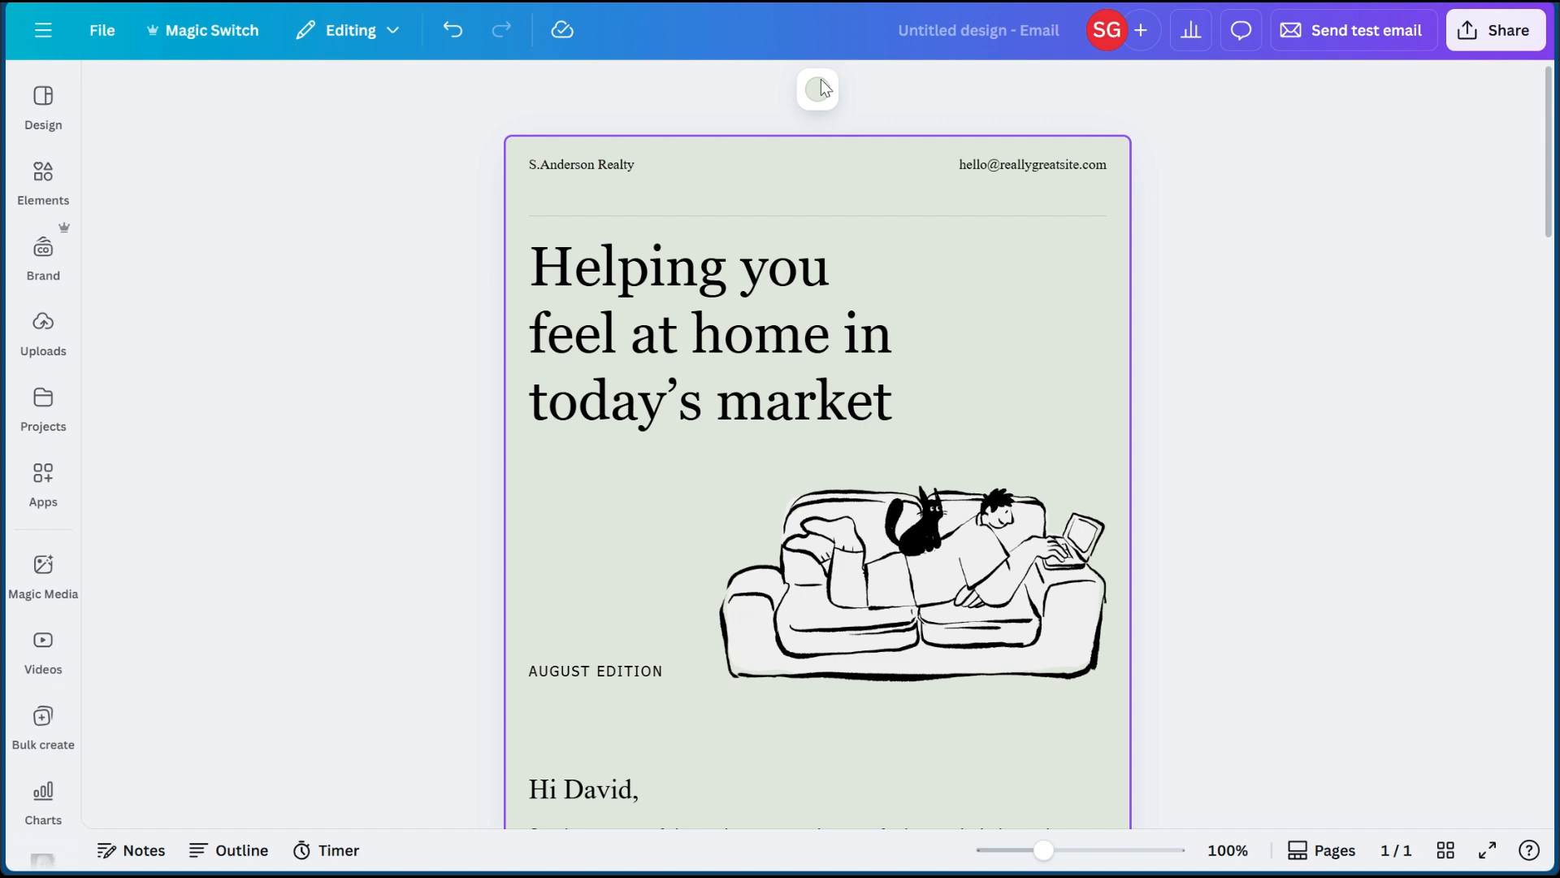
- Inspect the main heading, the couch illustration, and the greeting and realtor sections of the email
click(728, 347)
click(919, 573)
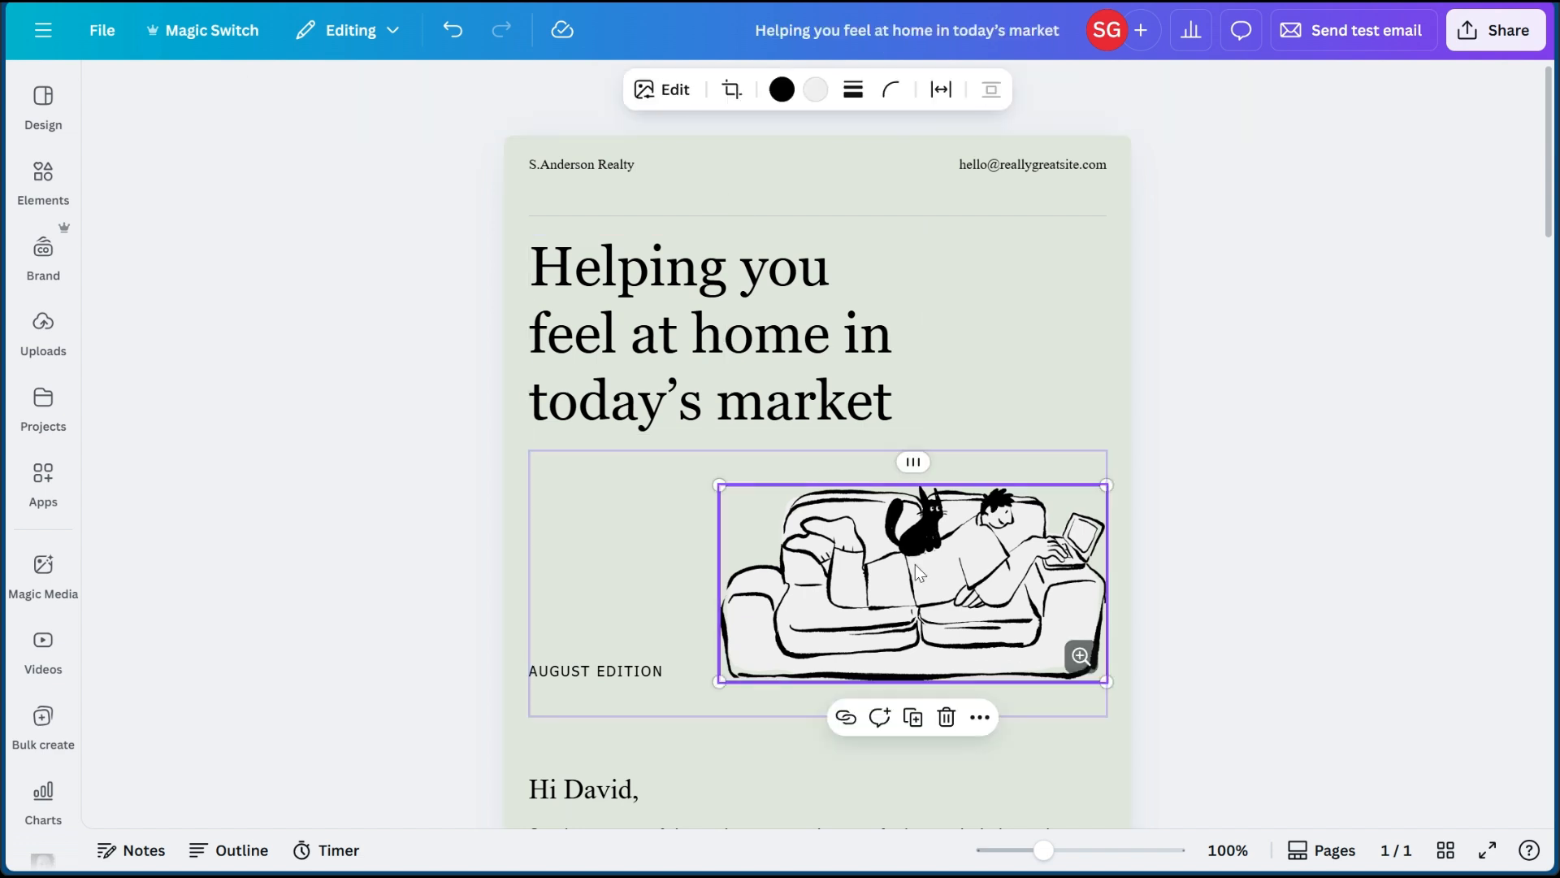
scroll(954, 621, down, 3)
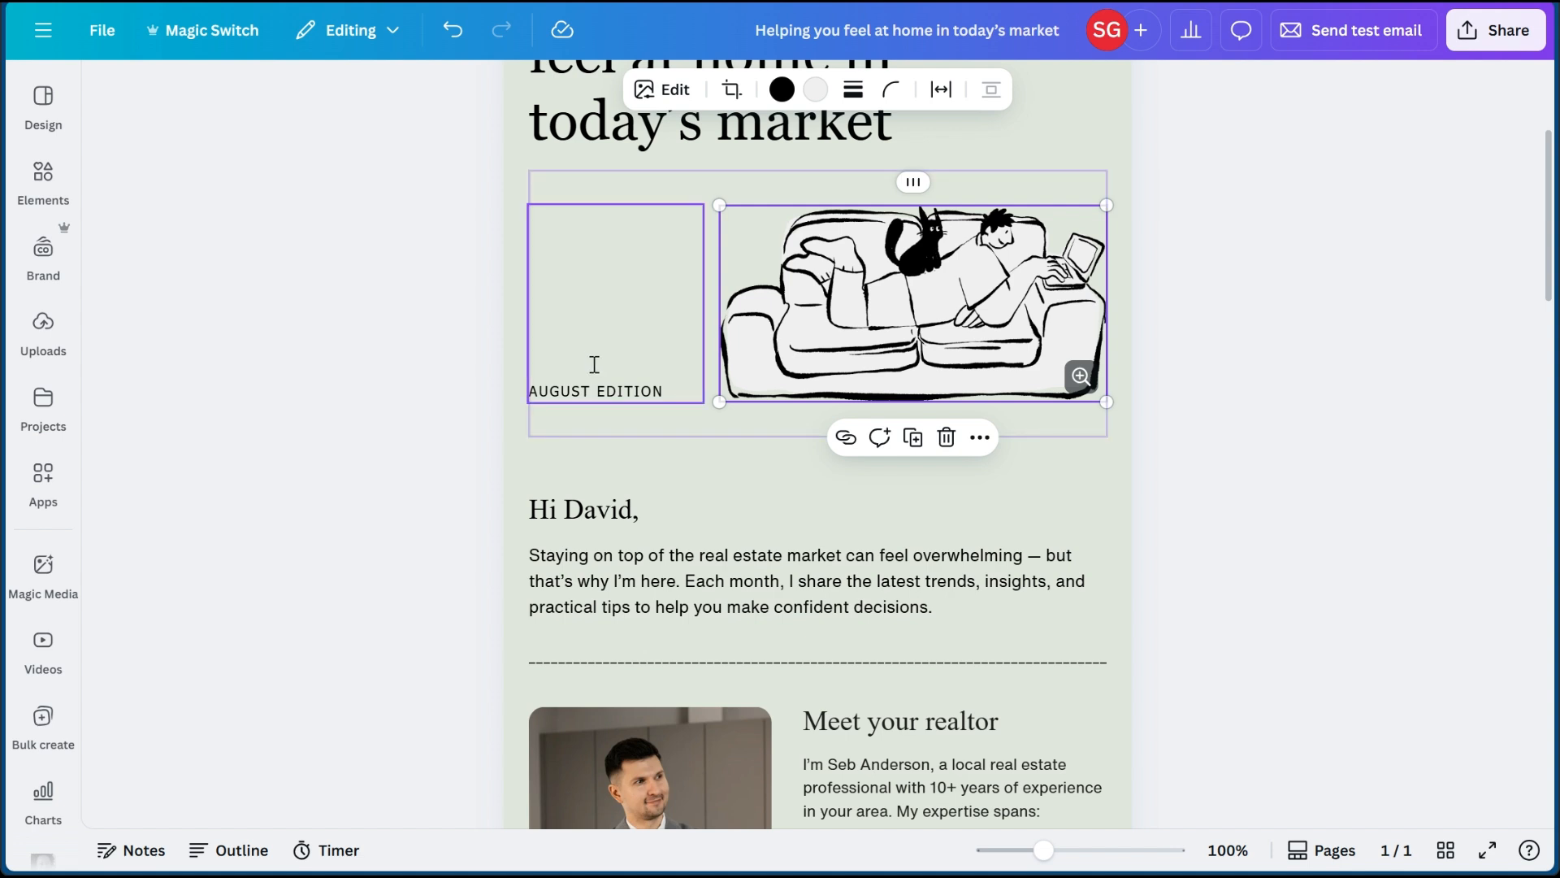
scroll(593, 363, down, 2)
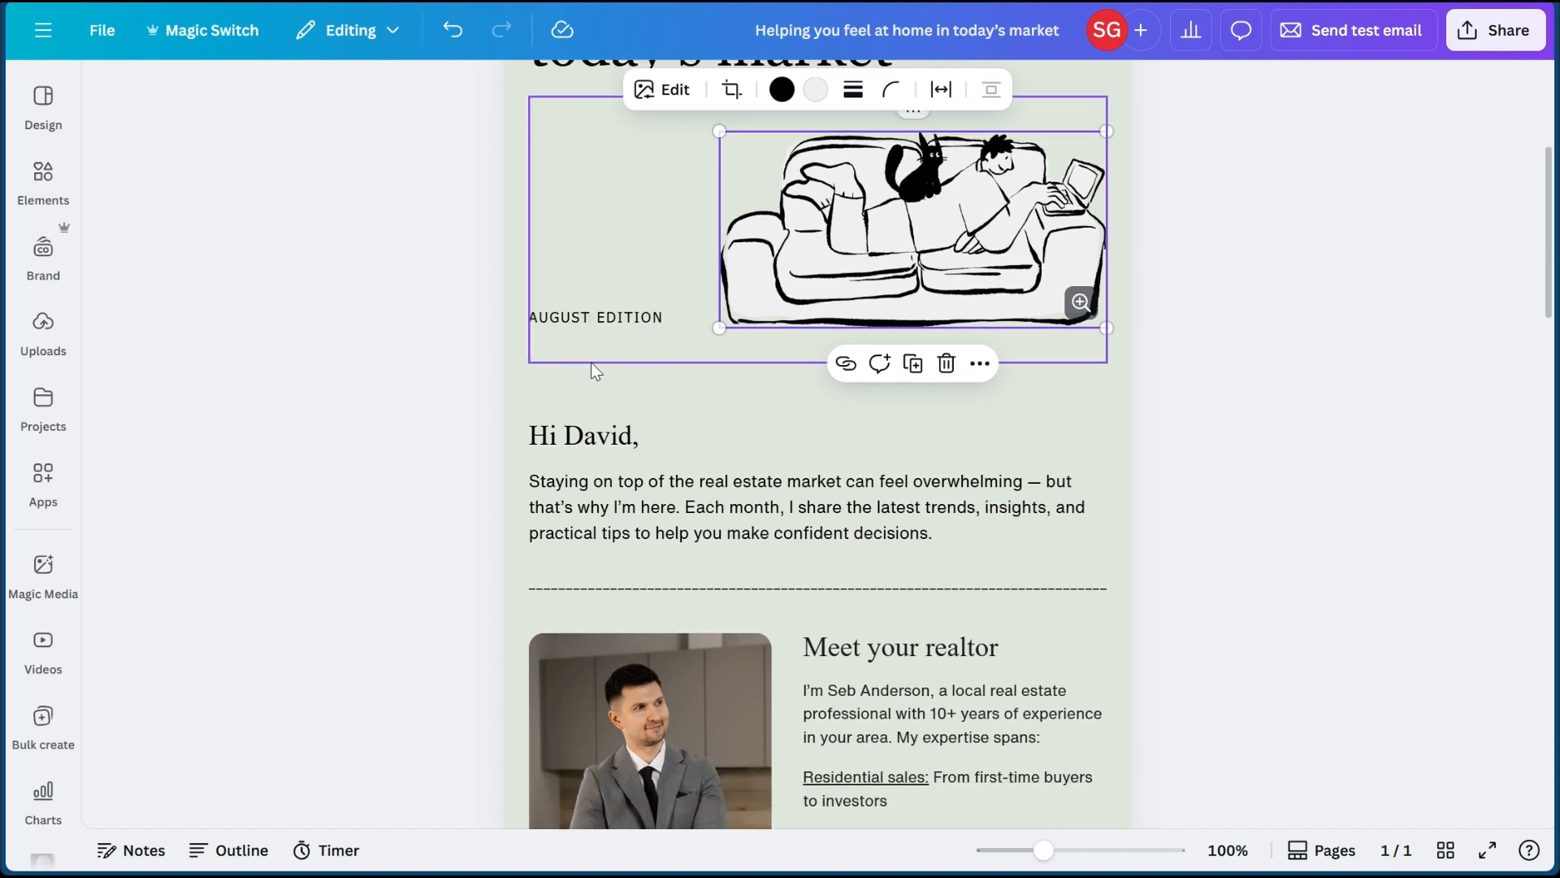
scroll(593, 362, down, 1)
scroll(609, 450, down, 3)
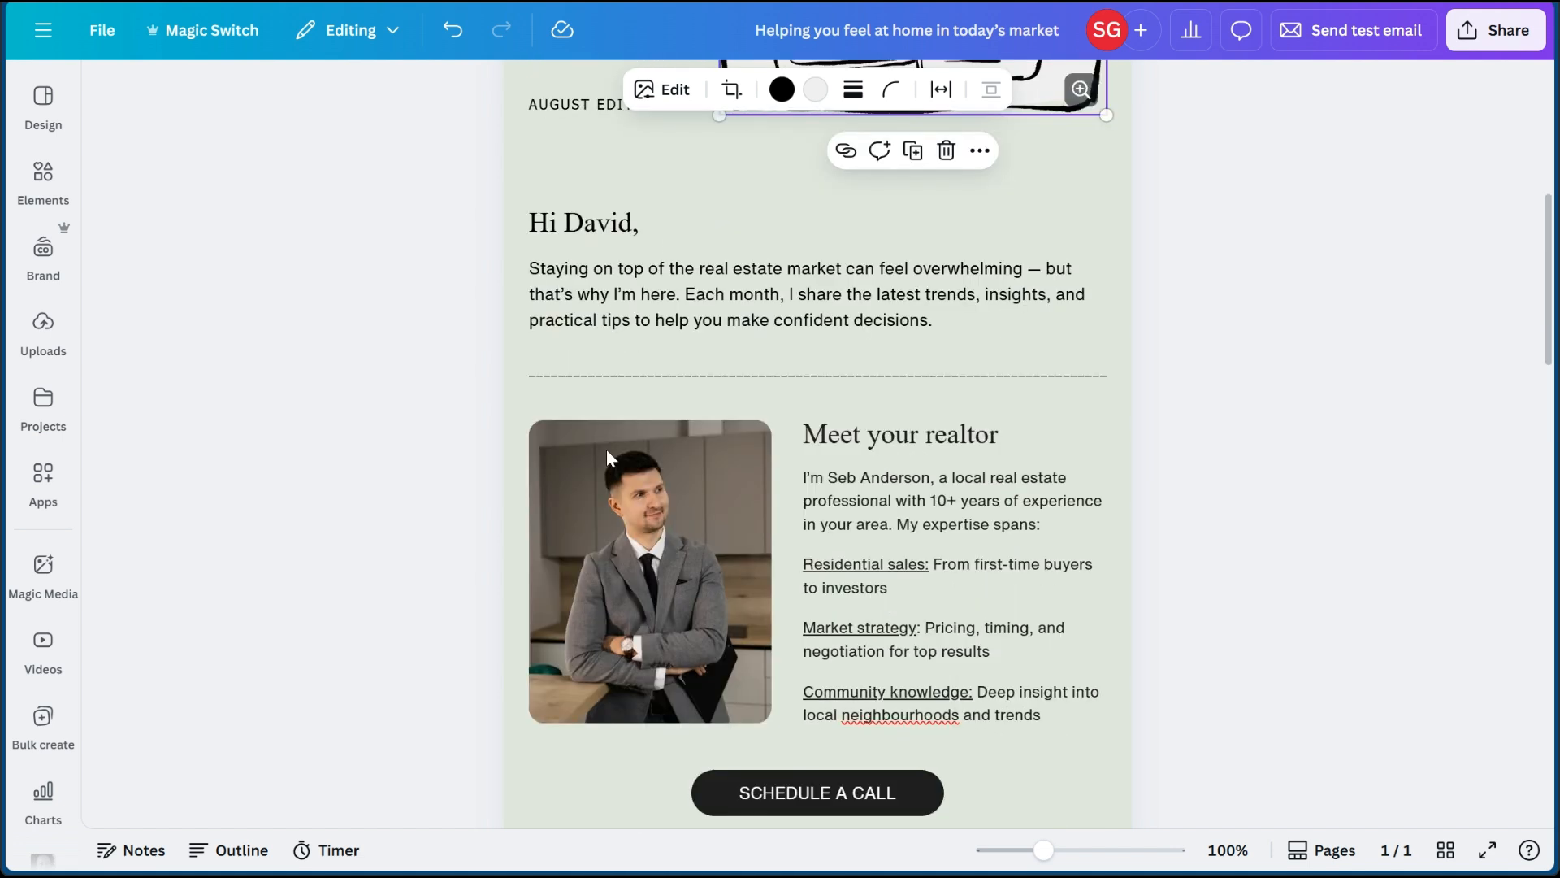
scroll(608, 271, down, 5)
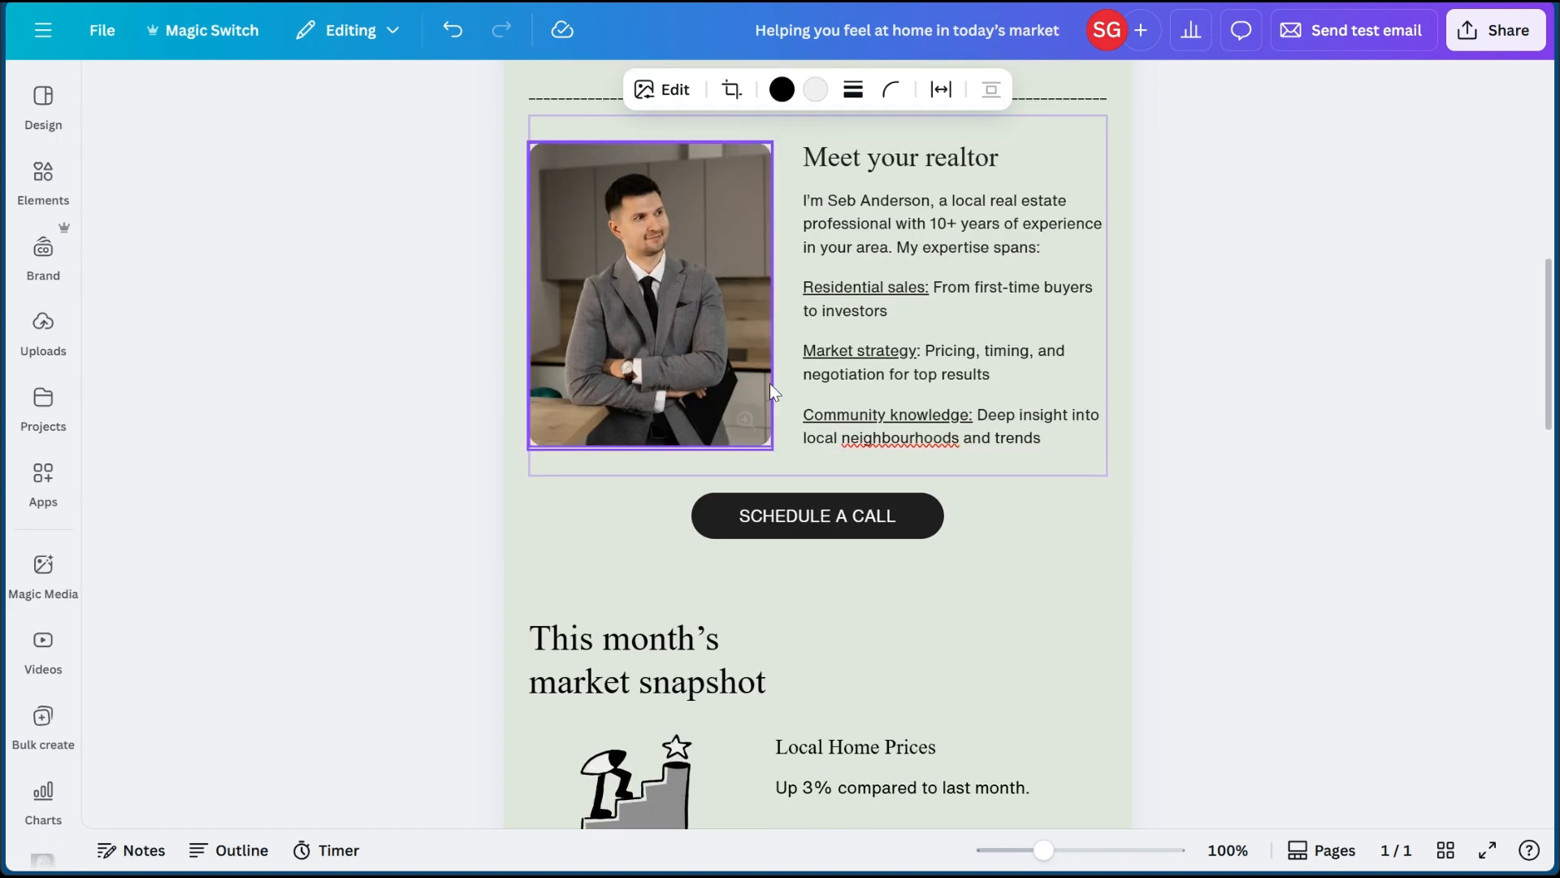
- Inspect the text and link settings of the SCHEDULE A CALL button, then close them without changes
scroll(769, 383, down, 6)
click(774, 211)
click(751, 137)
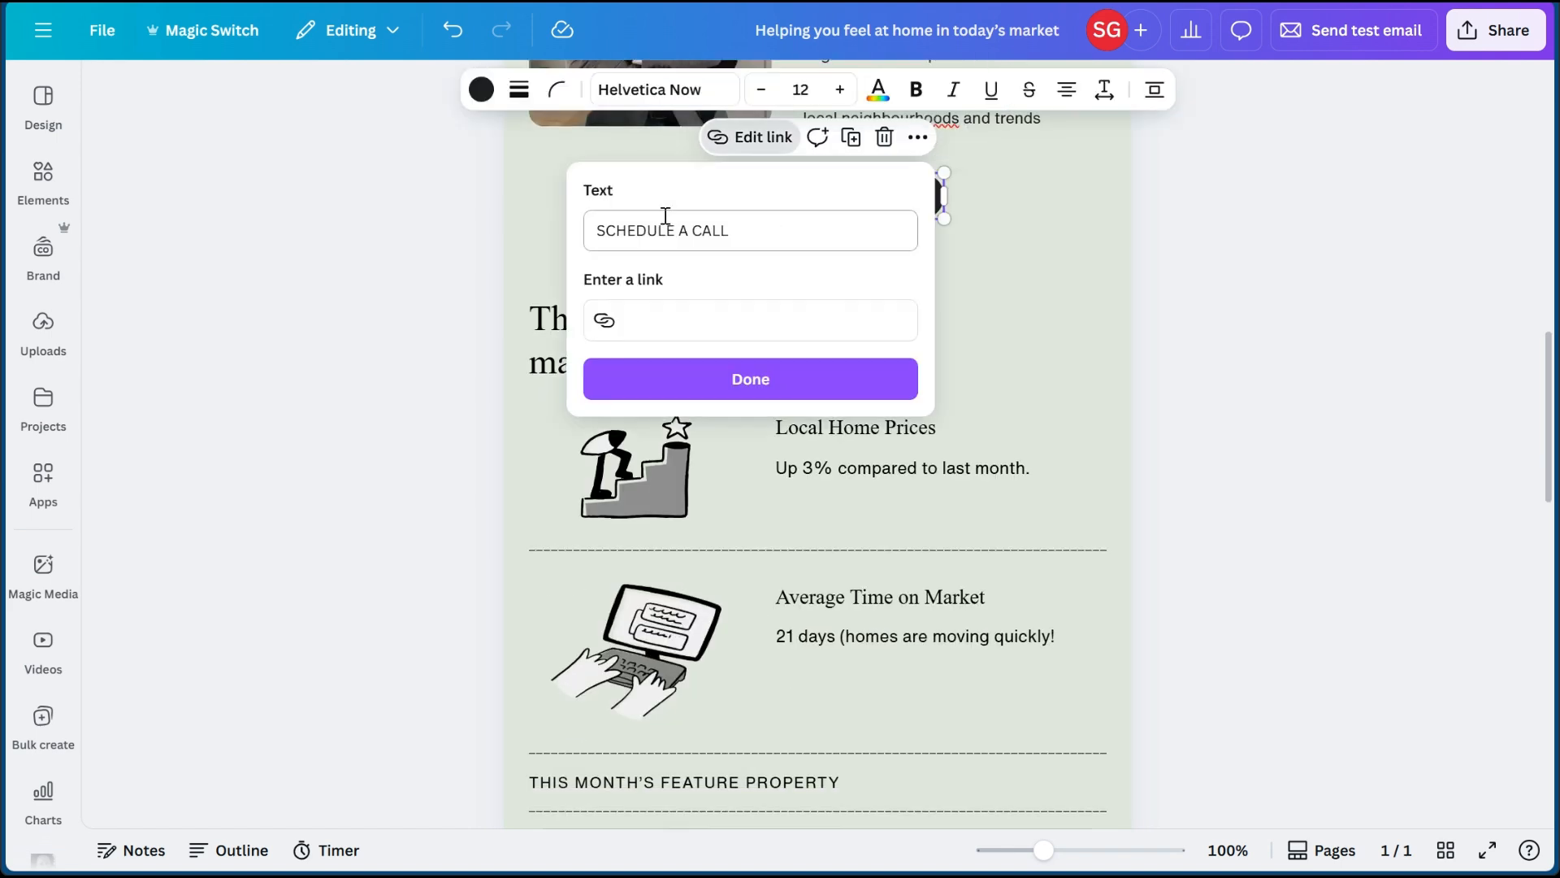
click(647, 231)
click(648, 329)
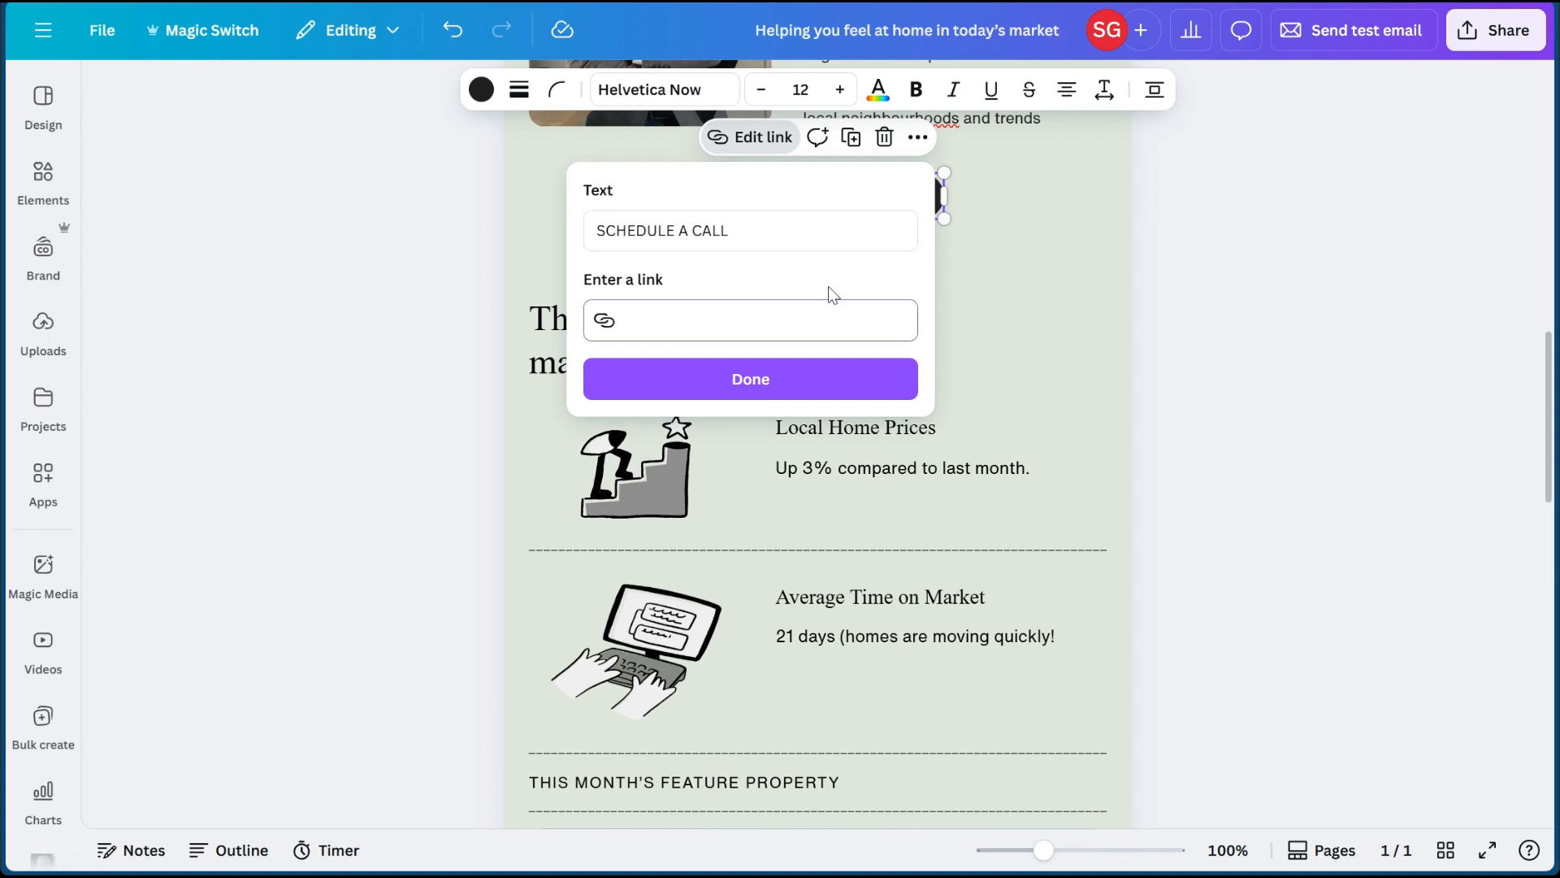
click(1045, 279)
- Examine the feature property and footer sections of the email and select the LinkedIn icon
scroll(821, 345, down, 10)
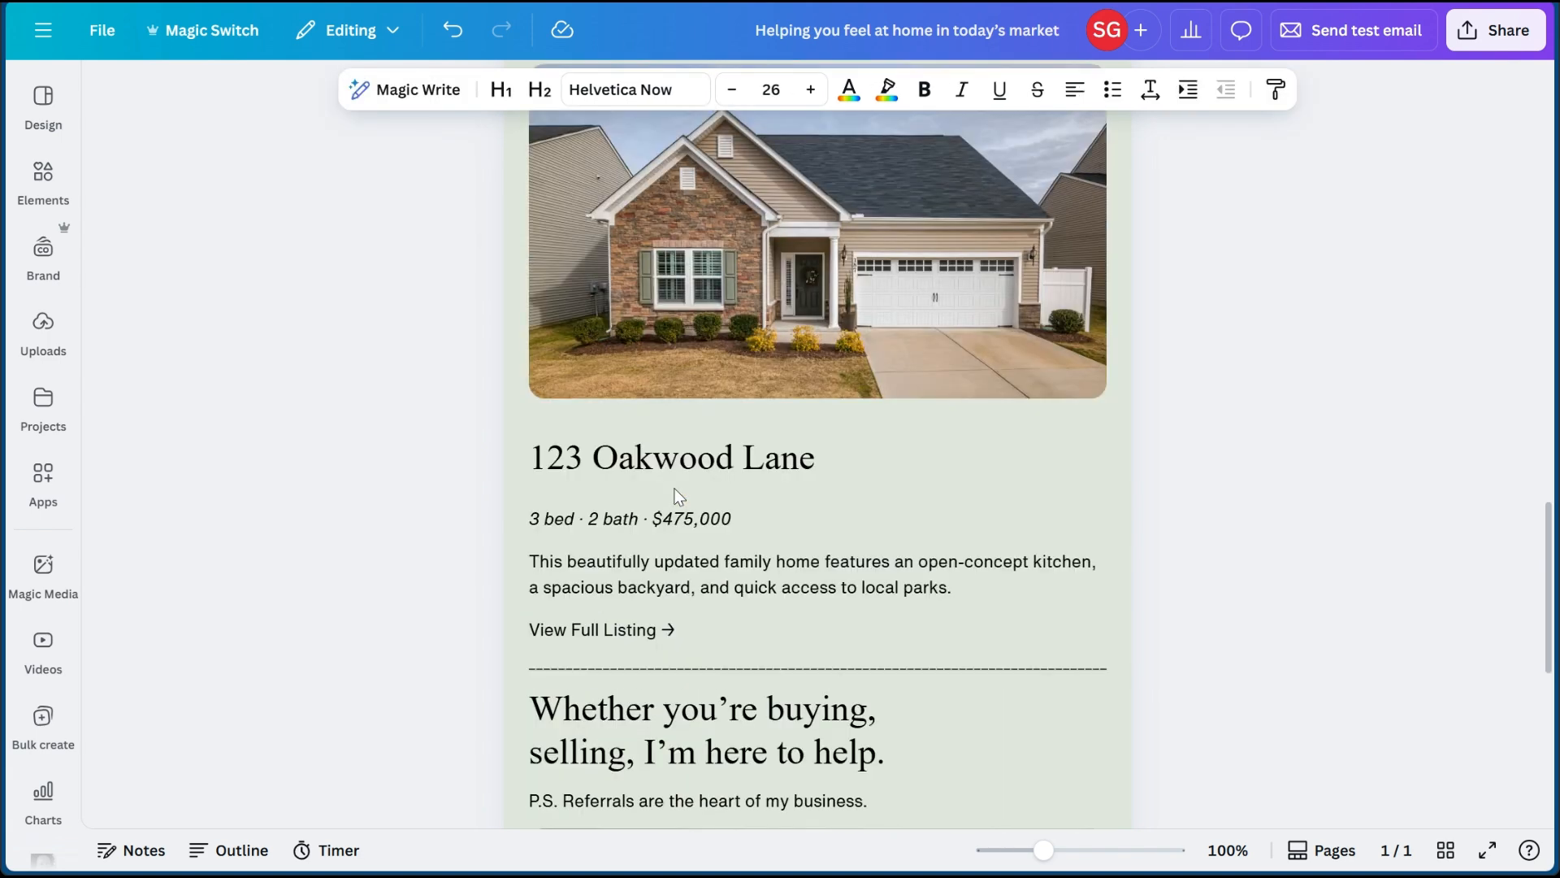
scroll(679, 496, down, 8)
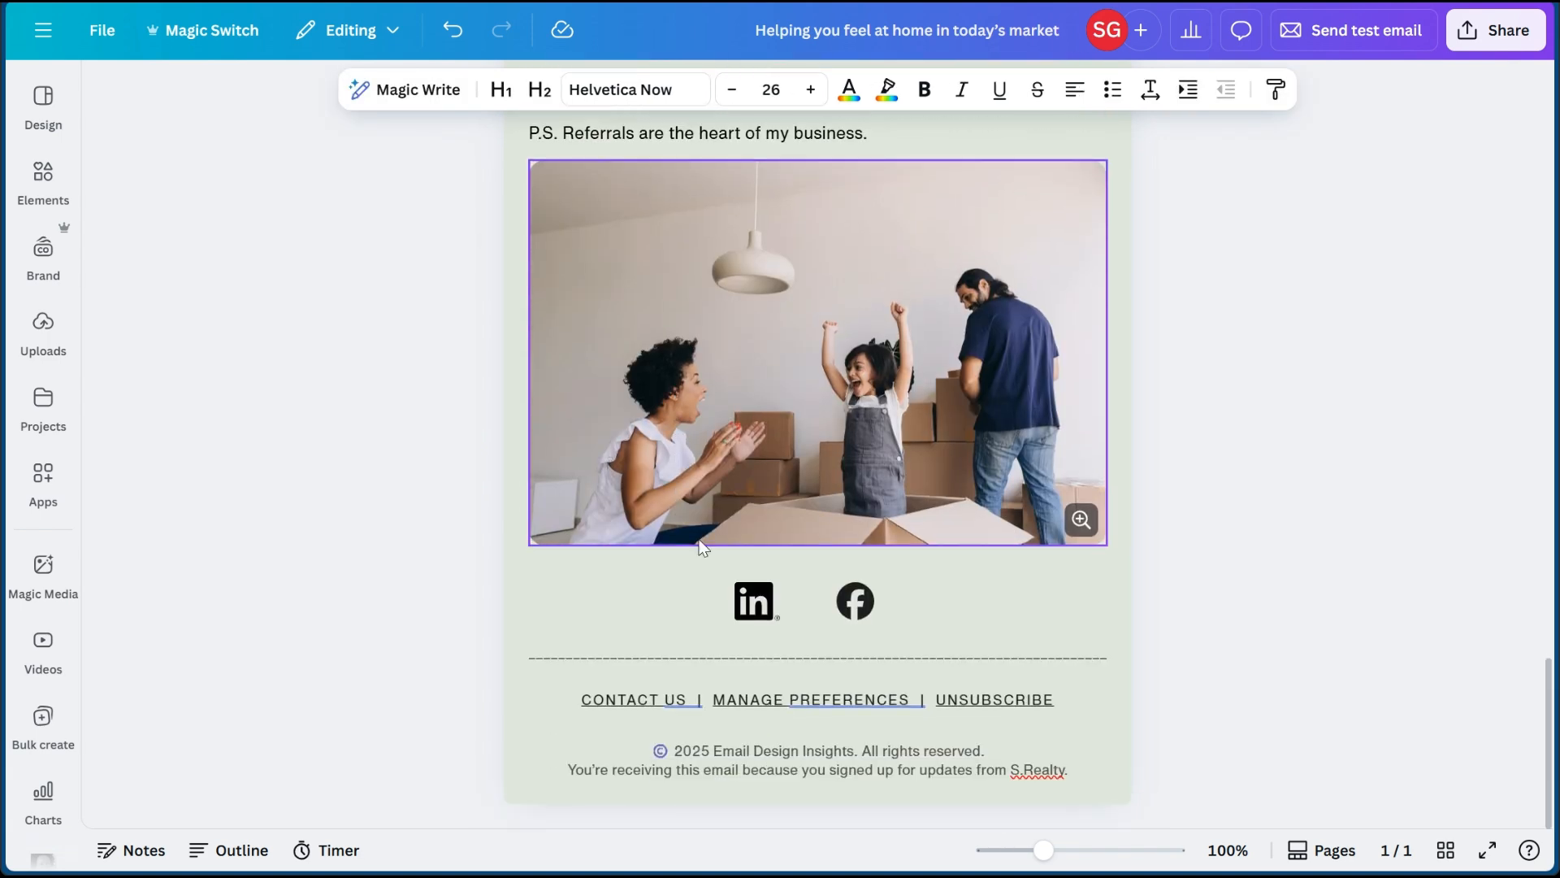
click(755, 602)
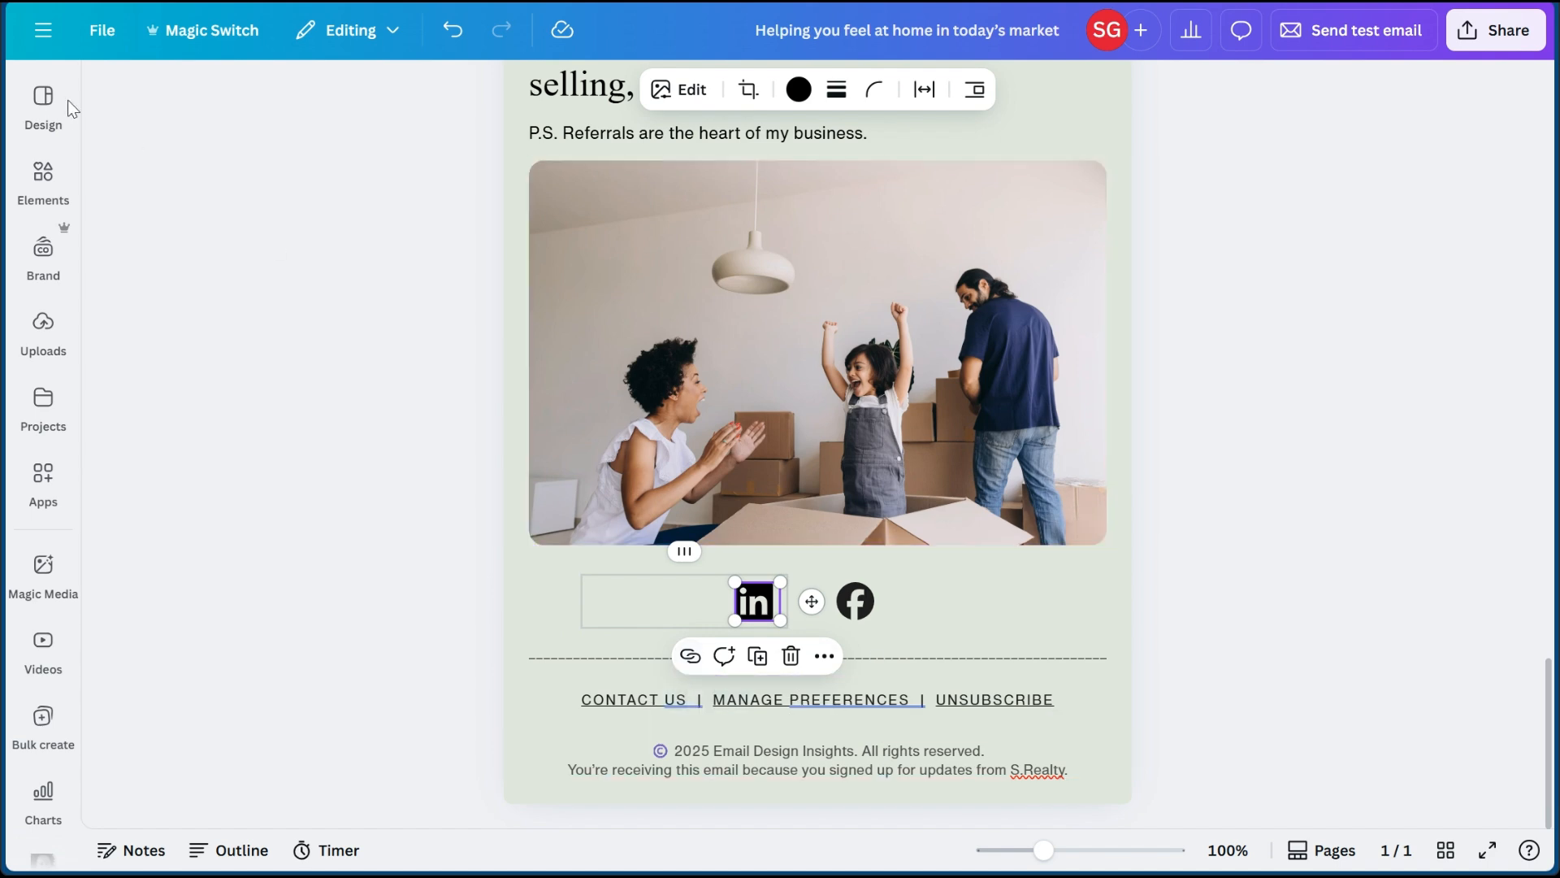
- Add the template "E-commerce & Retail Email in Beige Brown Seafoam Green Warm Elegant Style" as a new page
click(46, 102)
scroll(349, 438, down, 4)
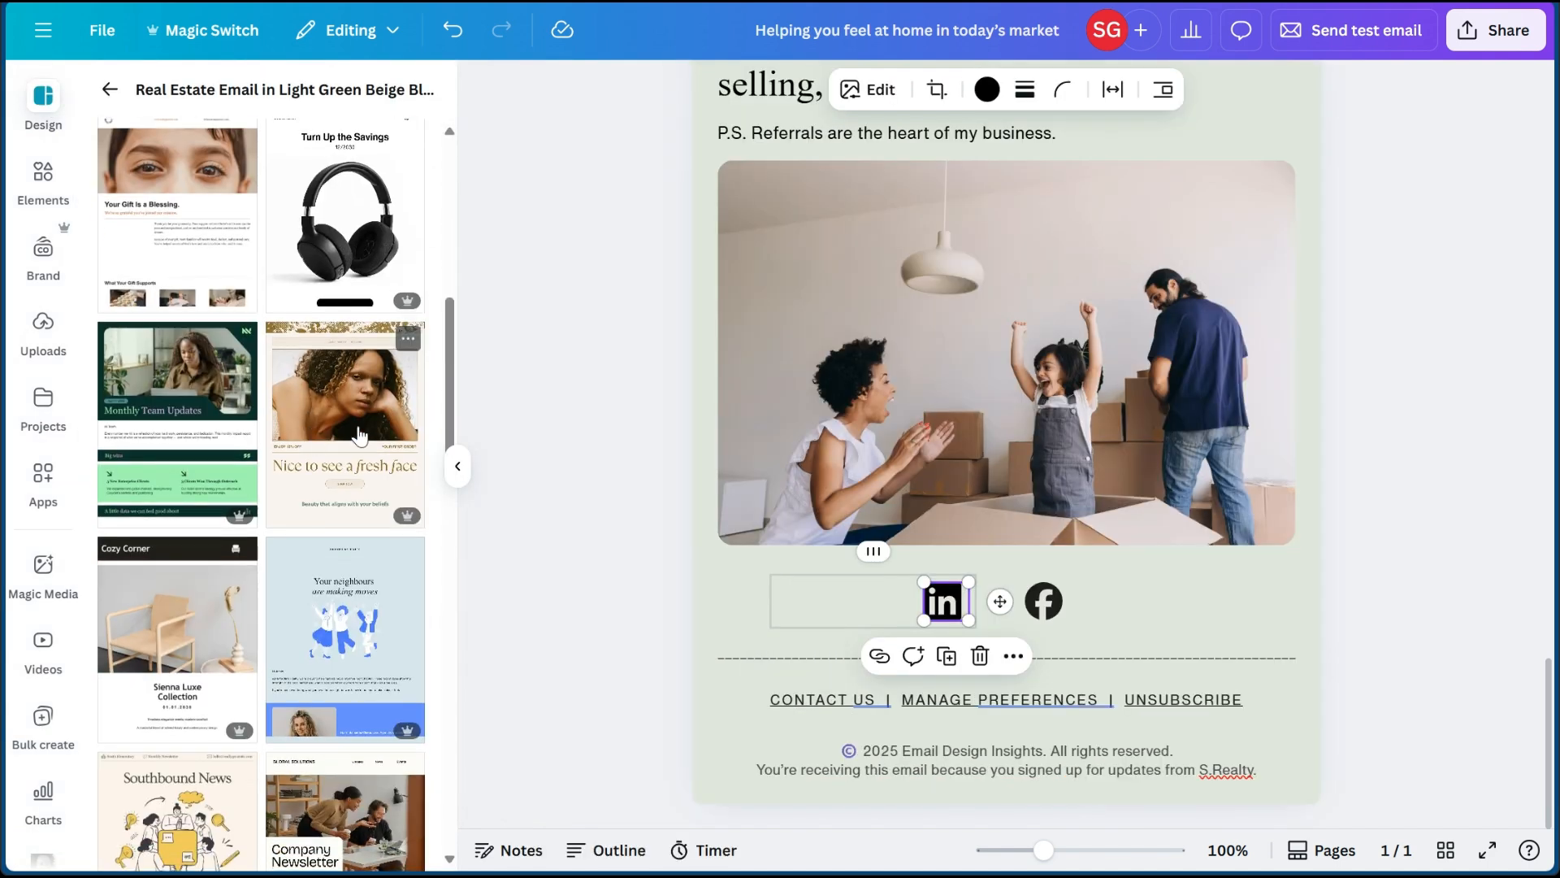
click(349, 413)
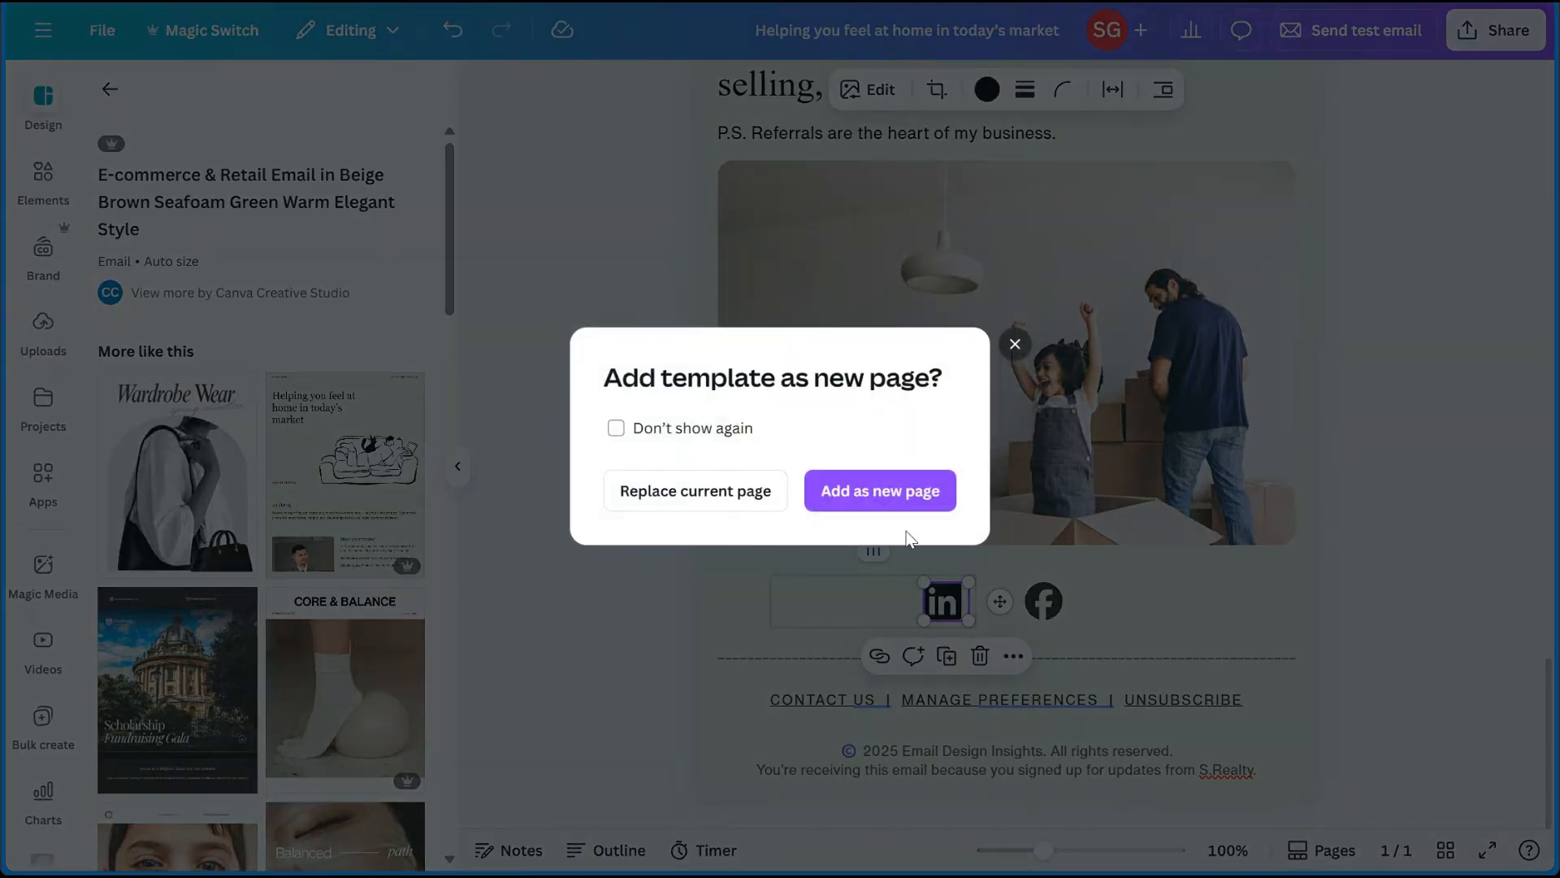
click(861, 490)
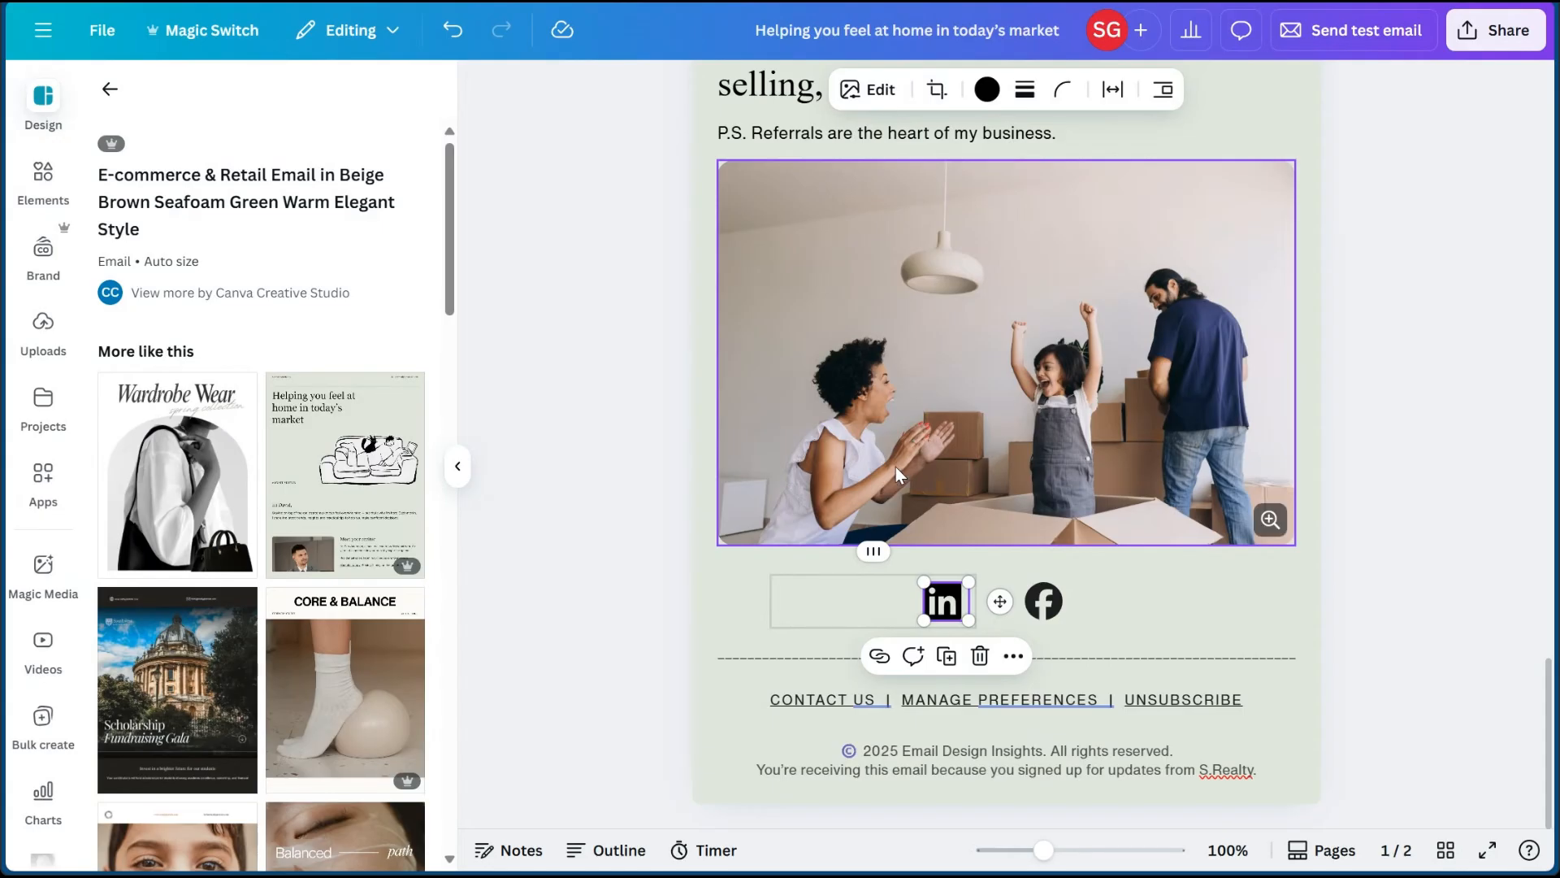
- Examine the skincare email page from header to footer, including its bestsellers section, and browse the similar templates
scroll(841, 485, down, 8)
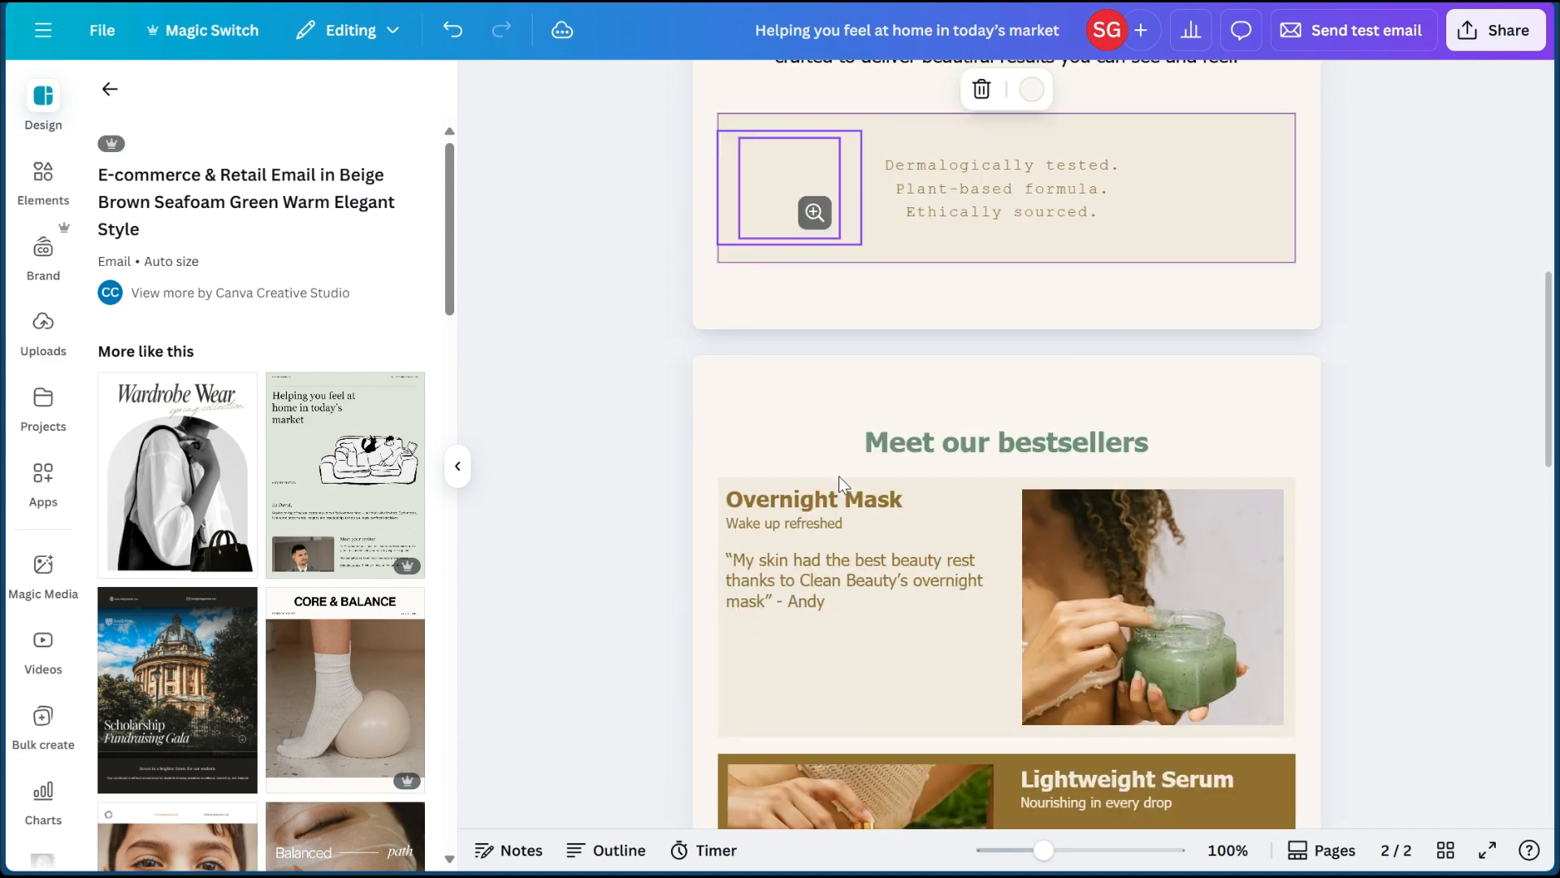
scroll(841, 485, down, 10)
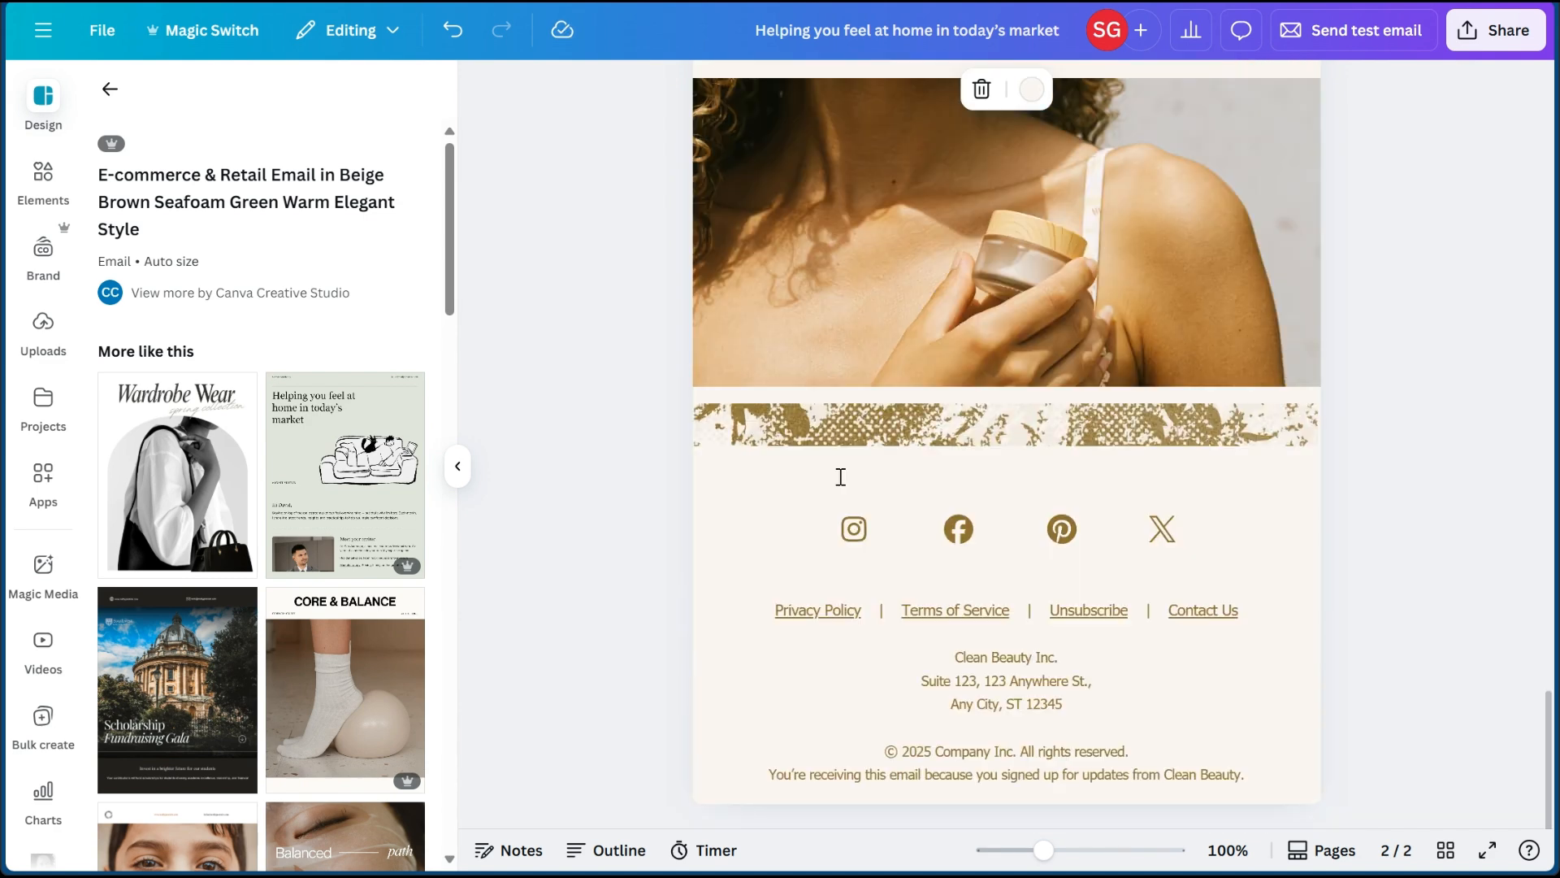
scroll(840, 475, up, 1)
scroll(840, 476, up, 10)
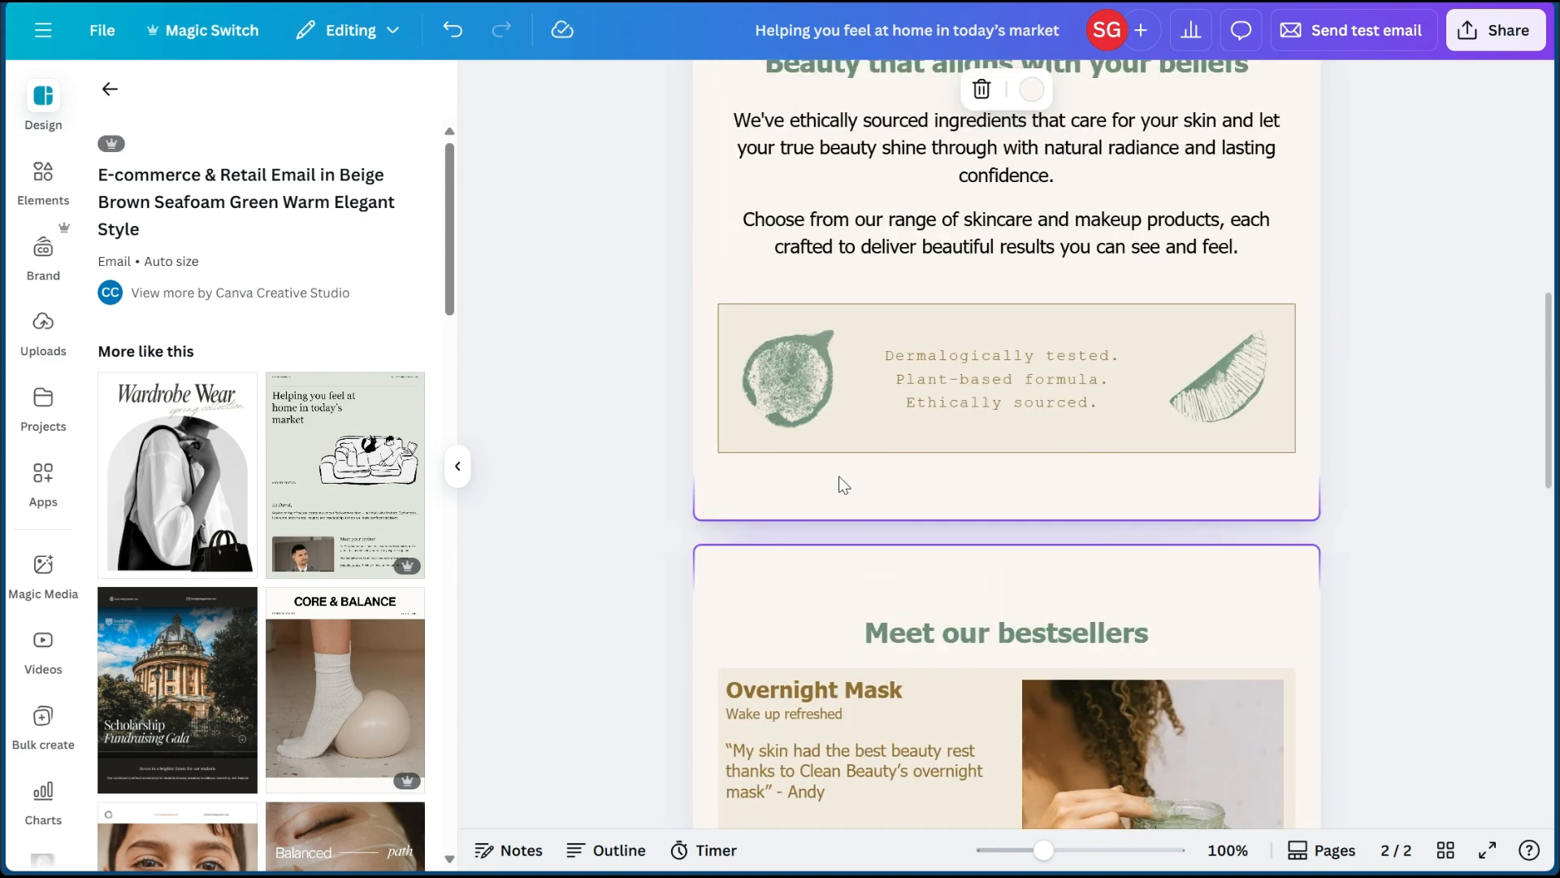
scroll(840, 476, up, 6)
scroll(840, 480, down, 11)
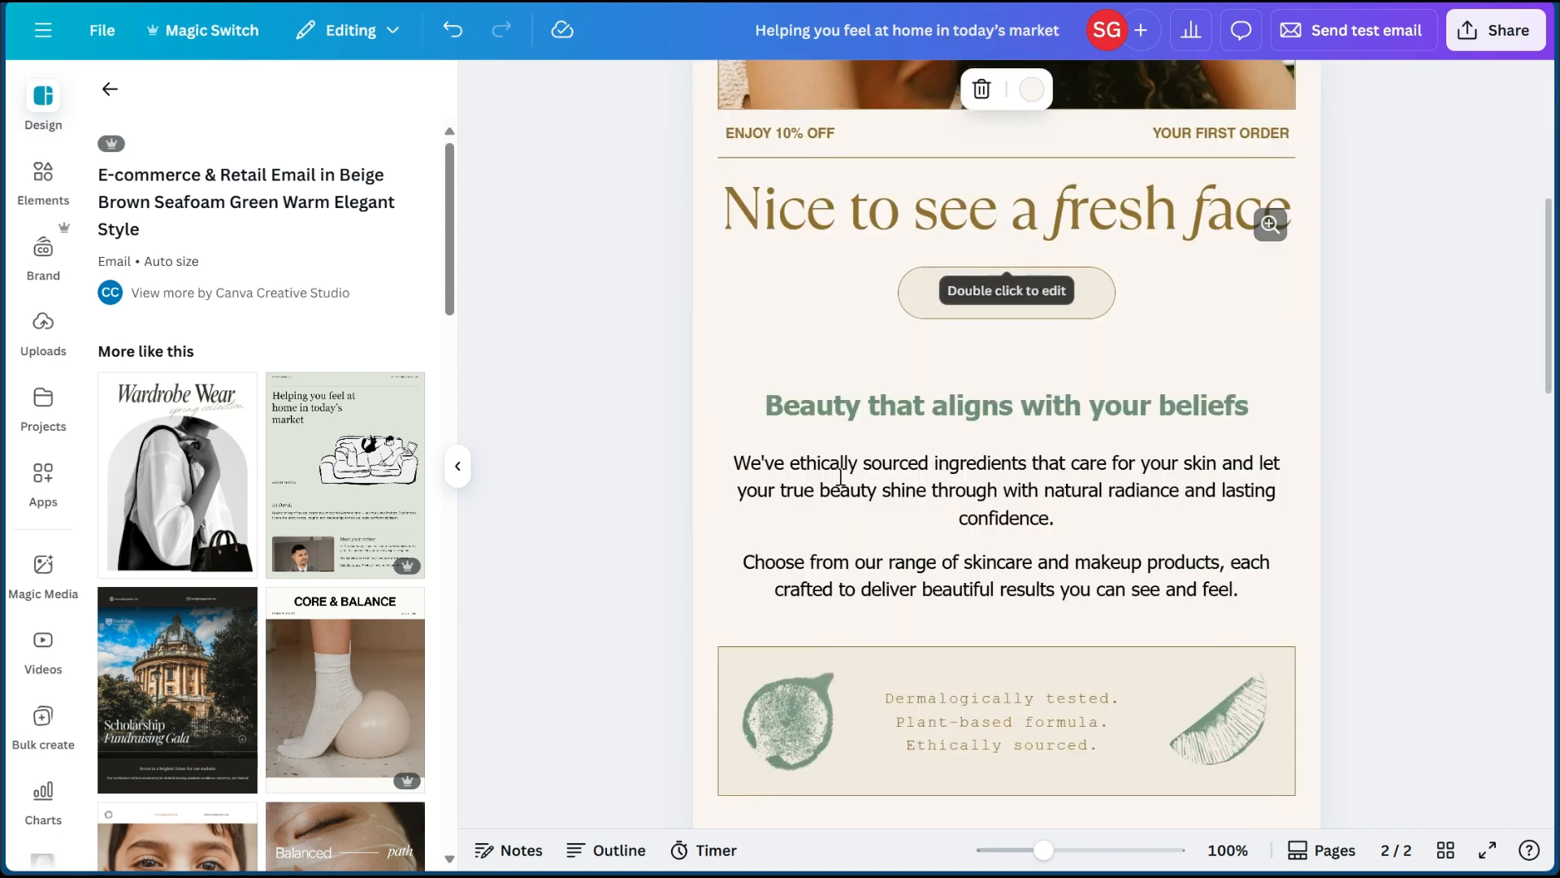
scroll(840, 479, down, 6)
scroll(260, 569, down, 5)
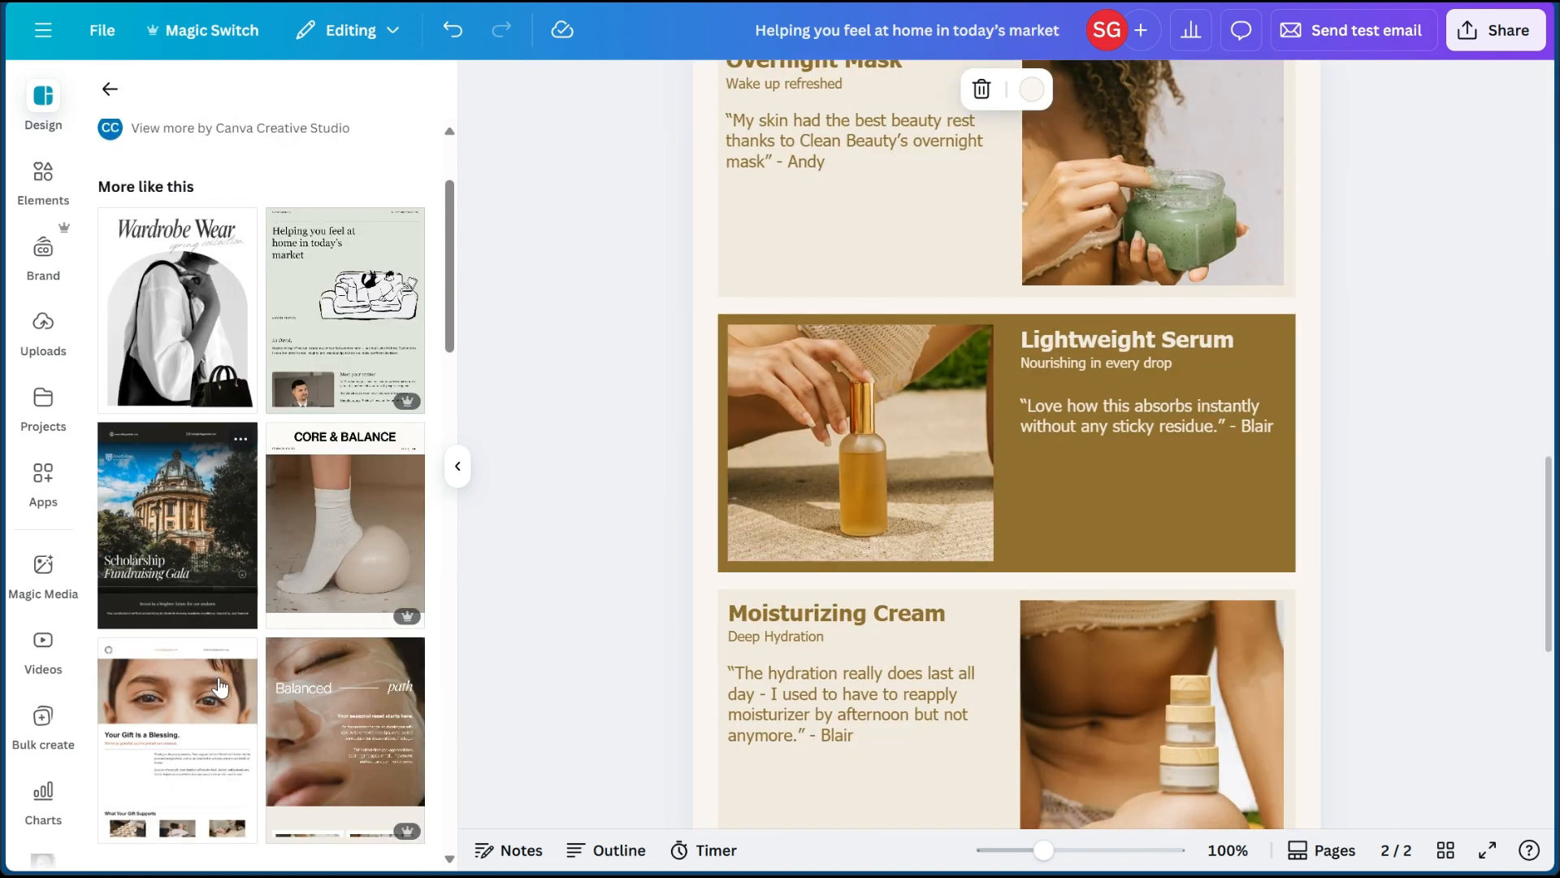
scroll(1018, 525, down, 2)
scroll(1018, 525, up, 15)
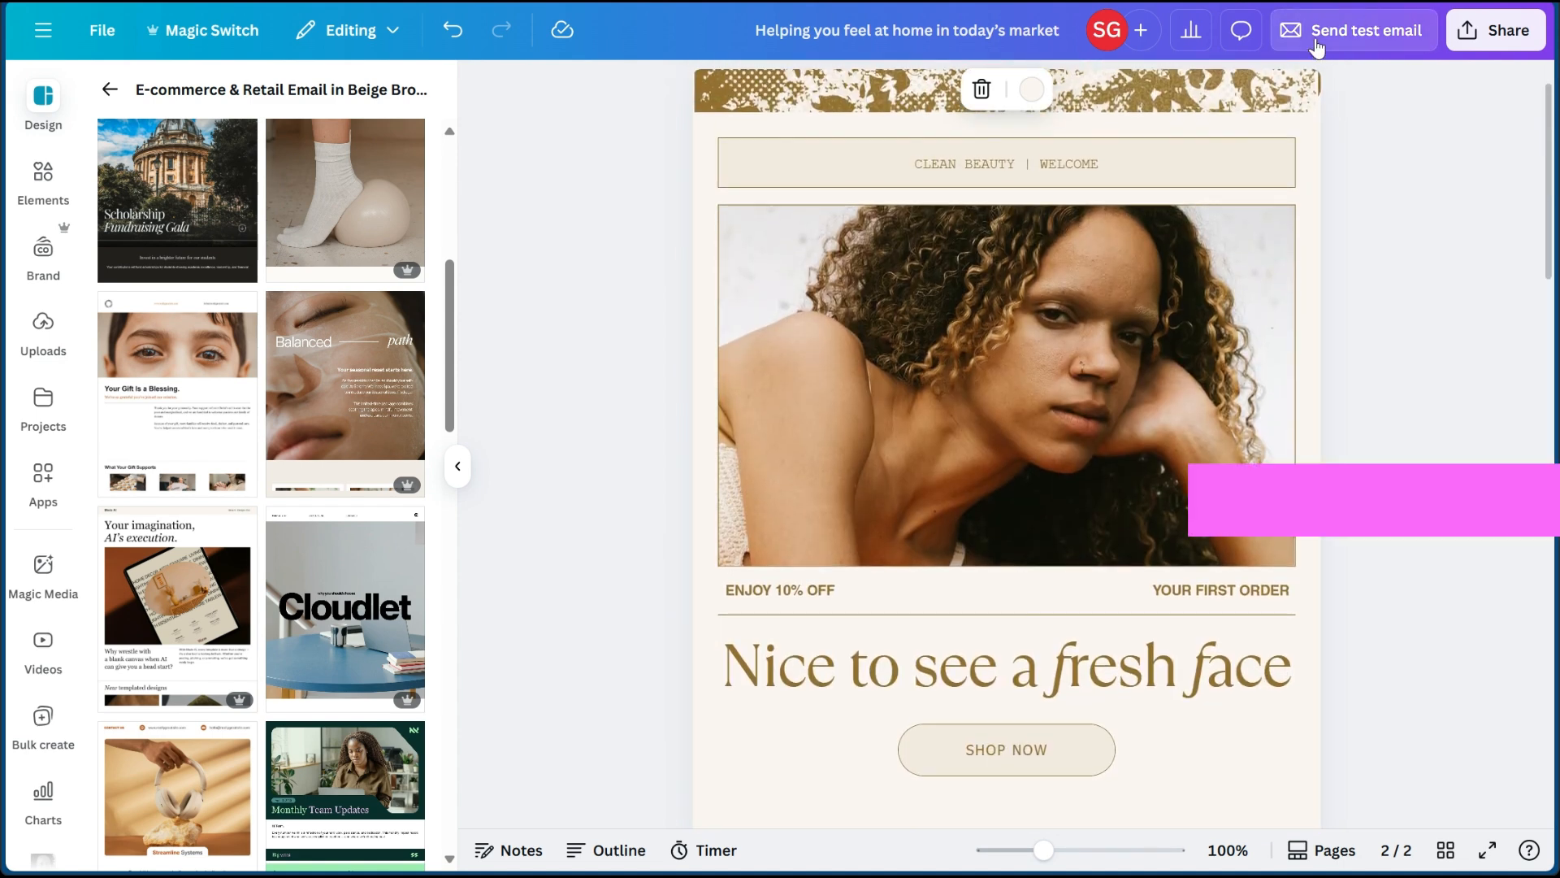
- Review the test email settings and the HTML and images download settings, then close them without sending or downloading
click(1316, 41)
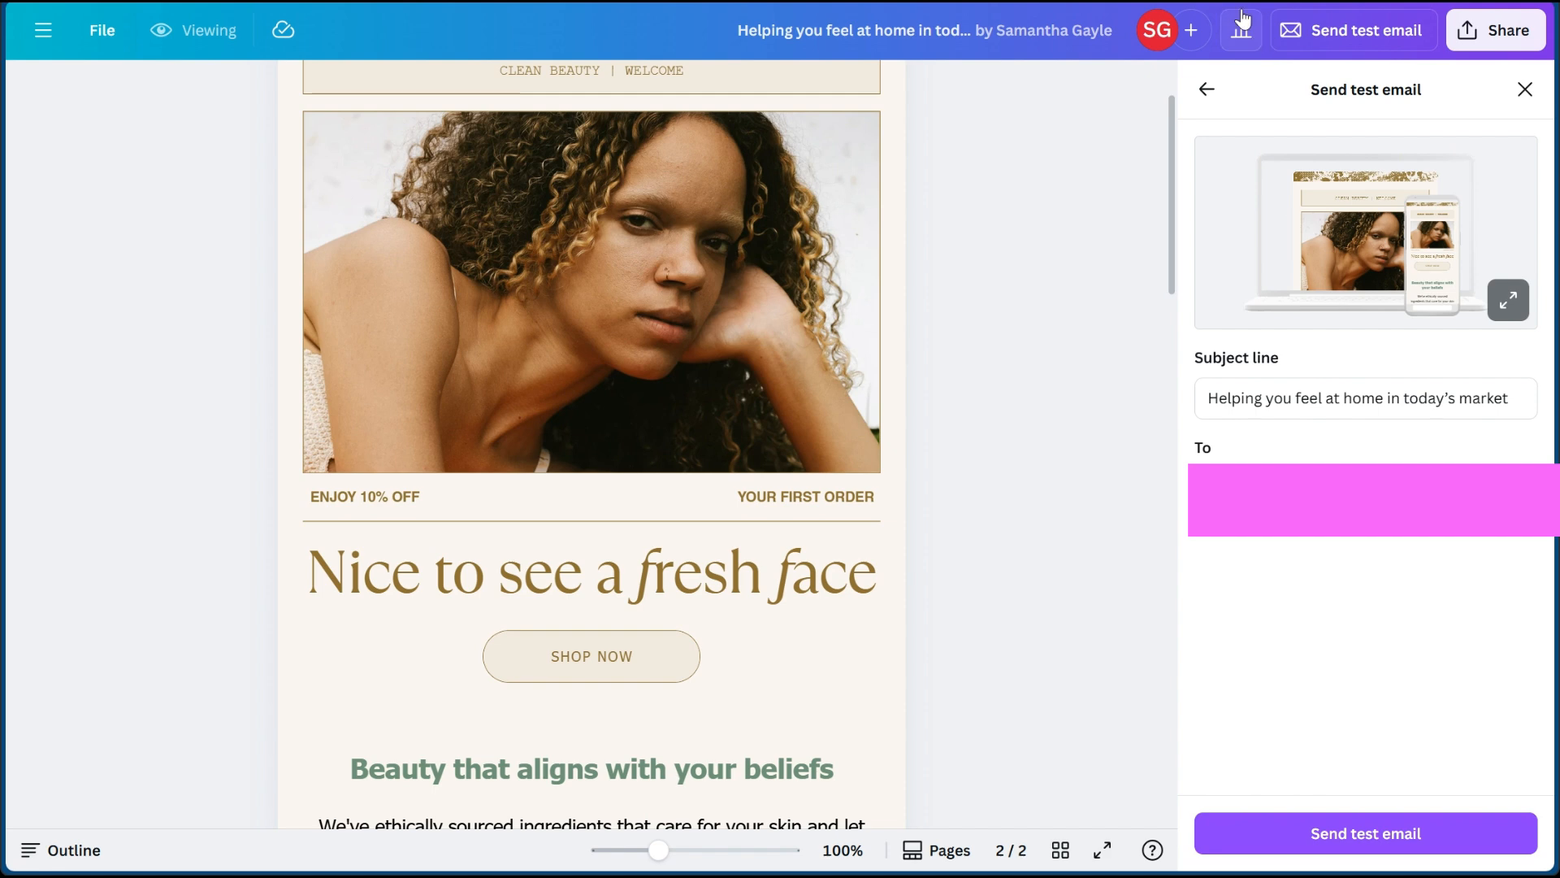
click(1206, 89)
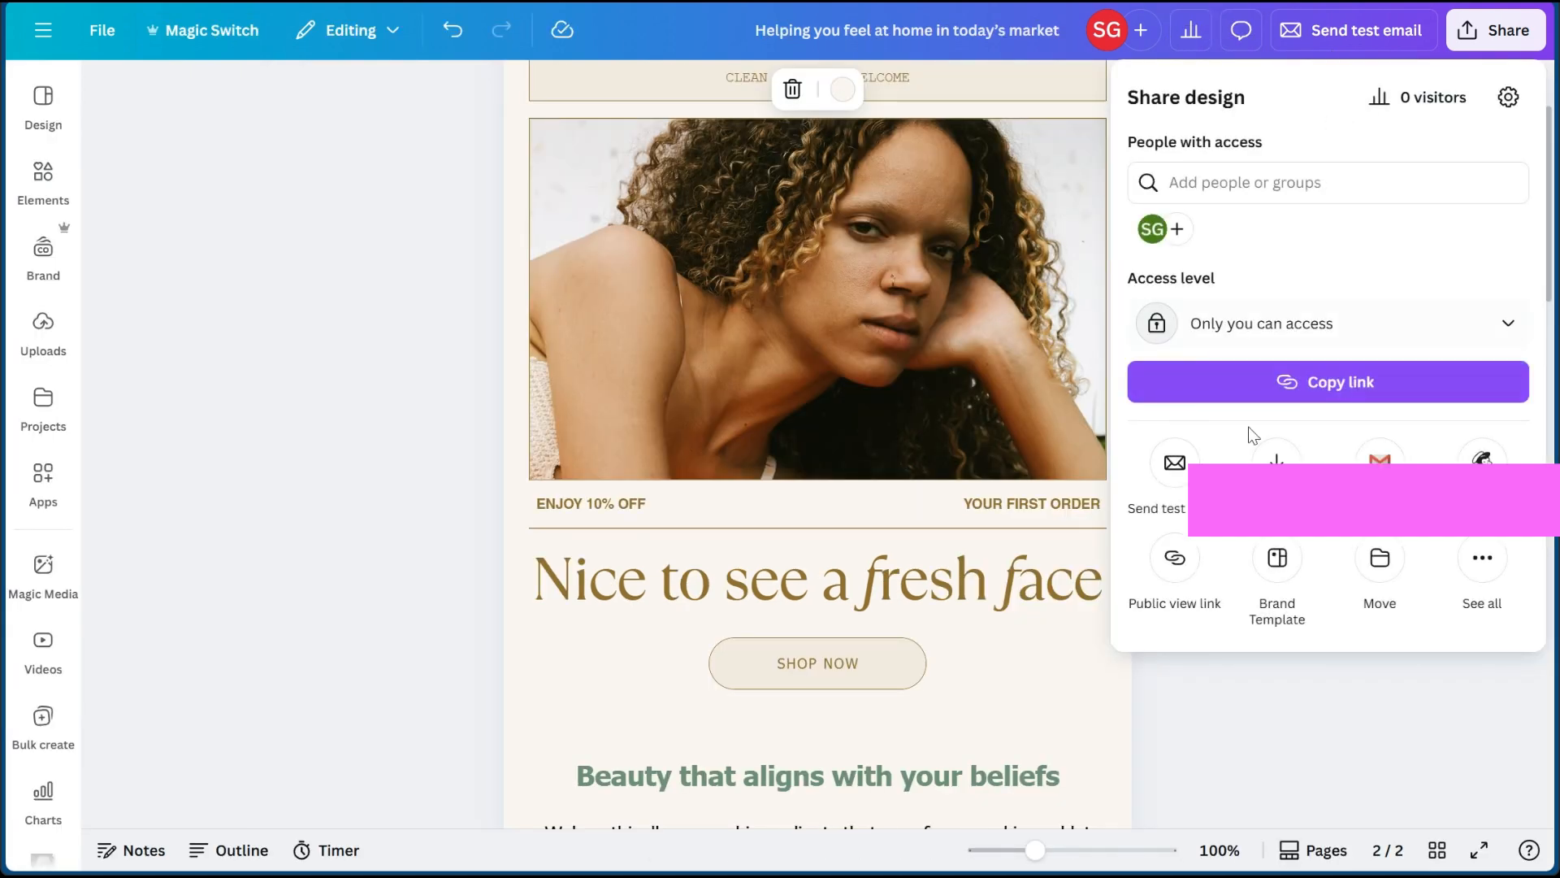
click(1290, 486)
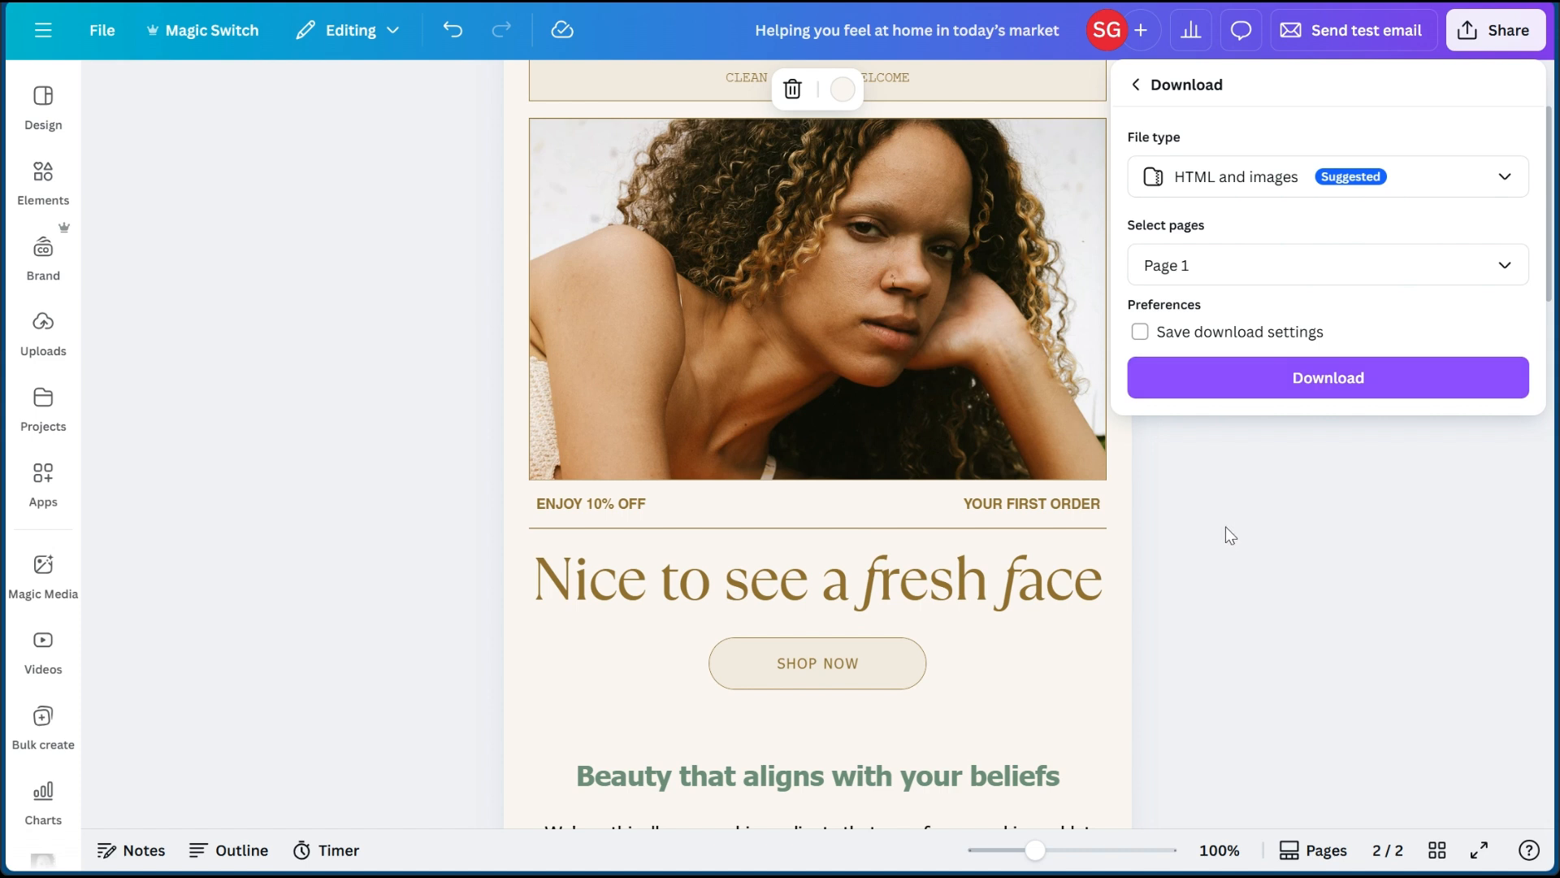
click(446, 334)
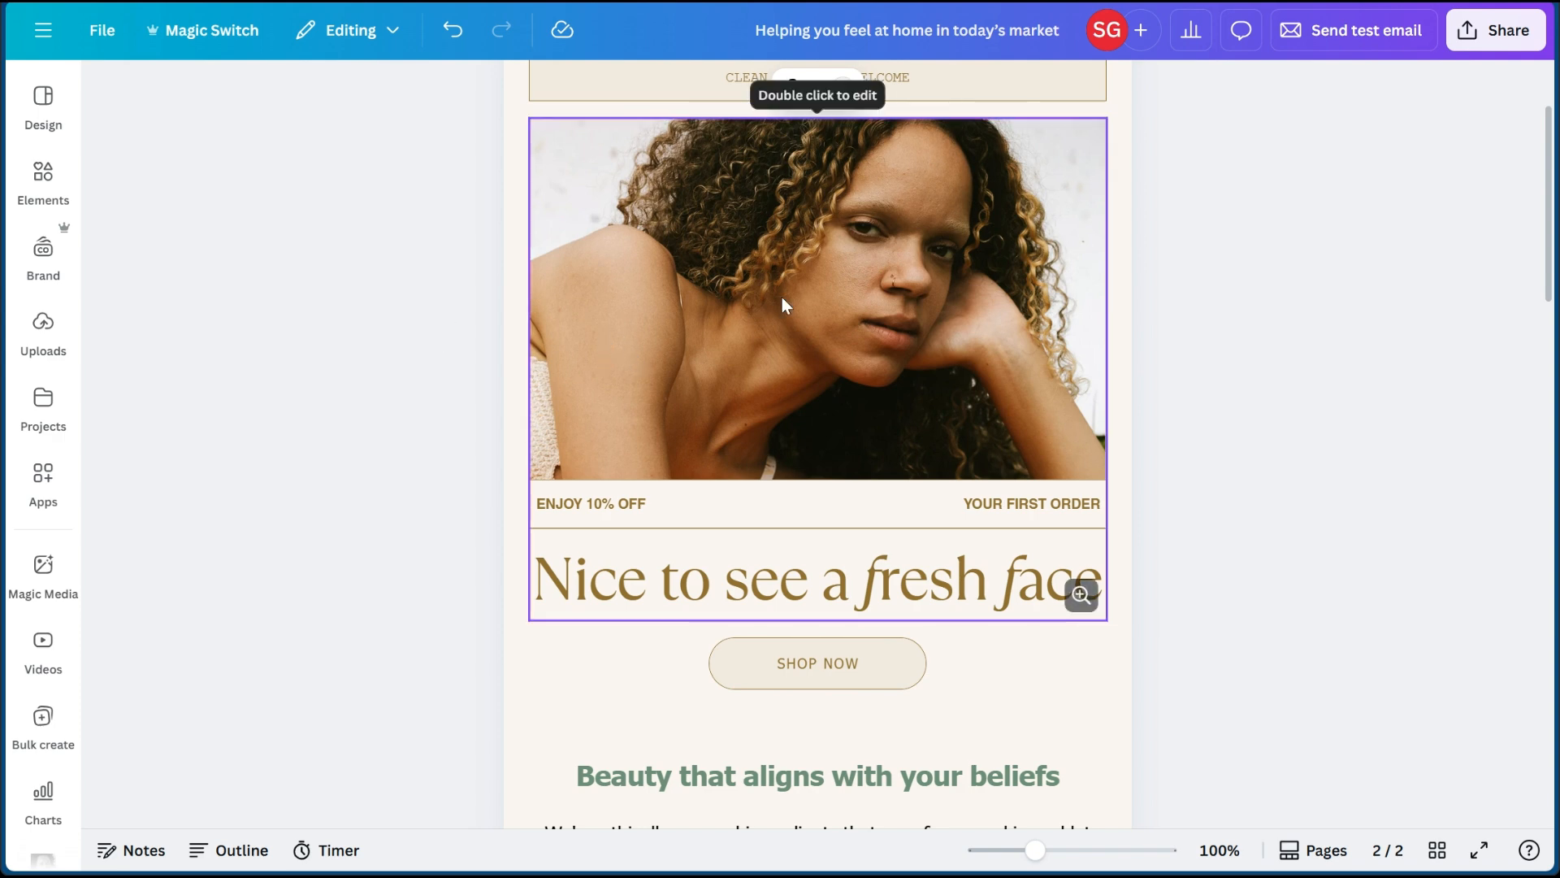
- Examine the skincare email page from its header down to the bestsellers and closing photo sections
scroll(791, 300, up, 3)
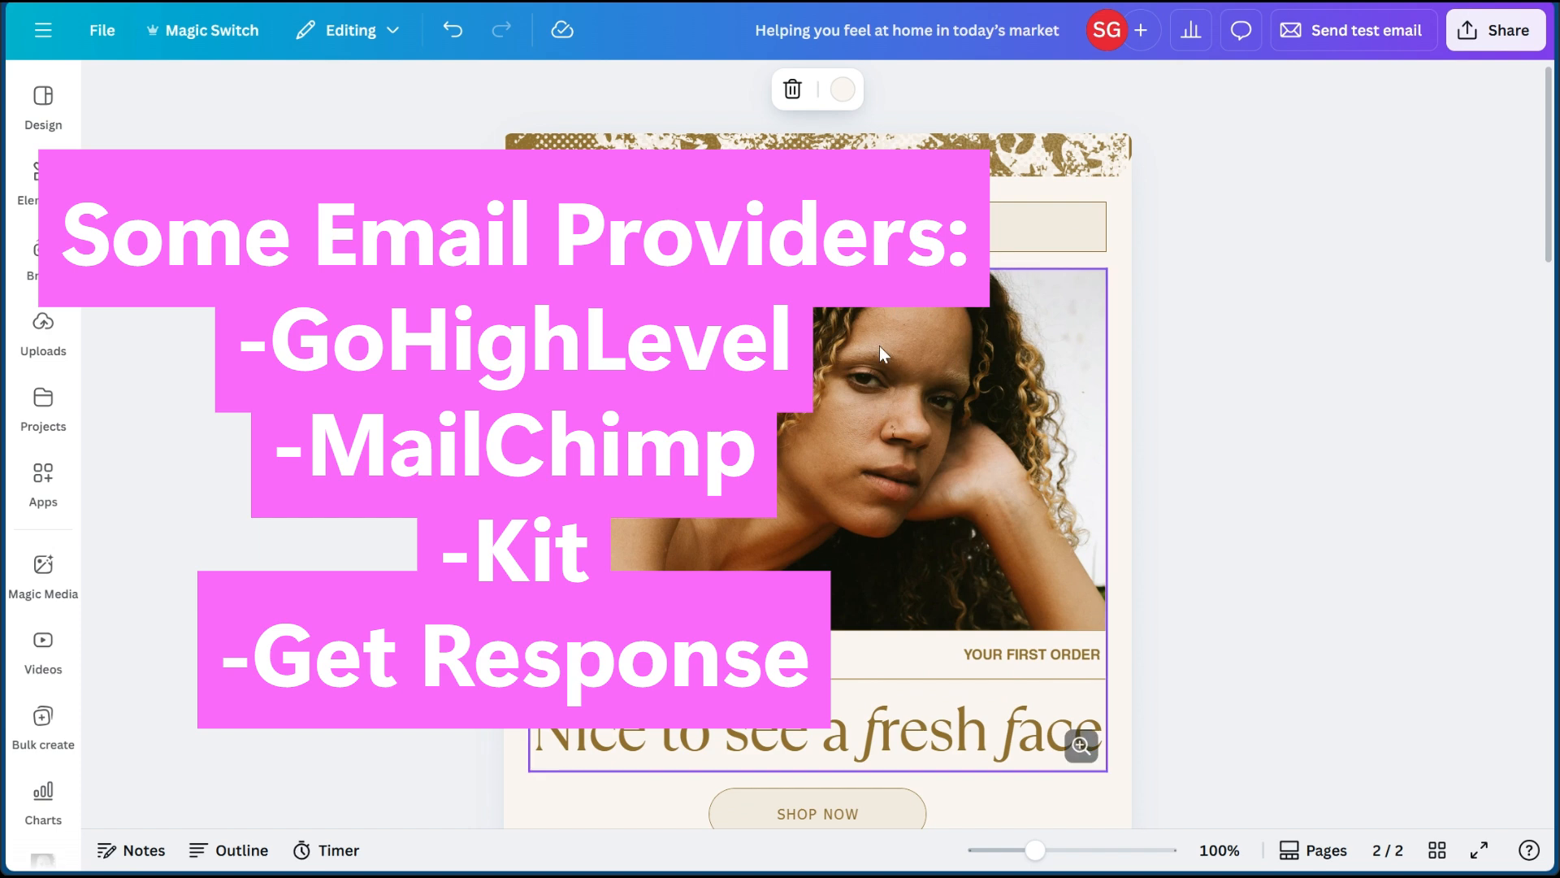
scroll(873, 390, down, 6)
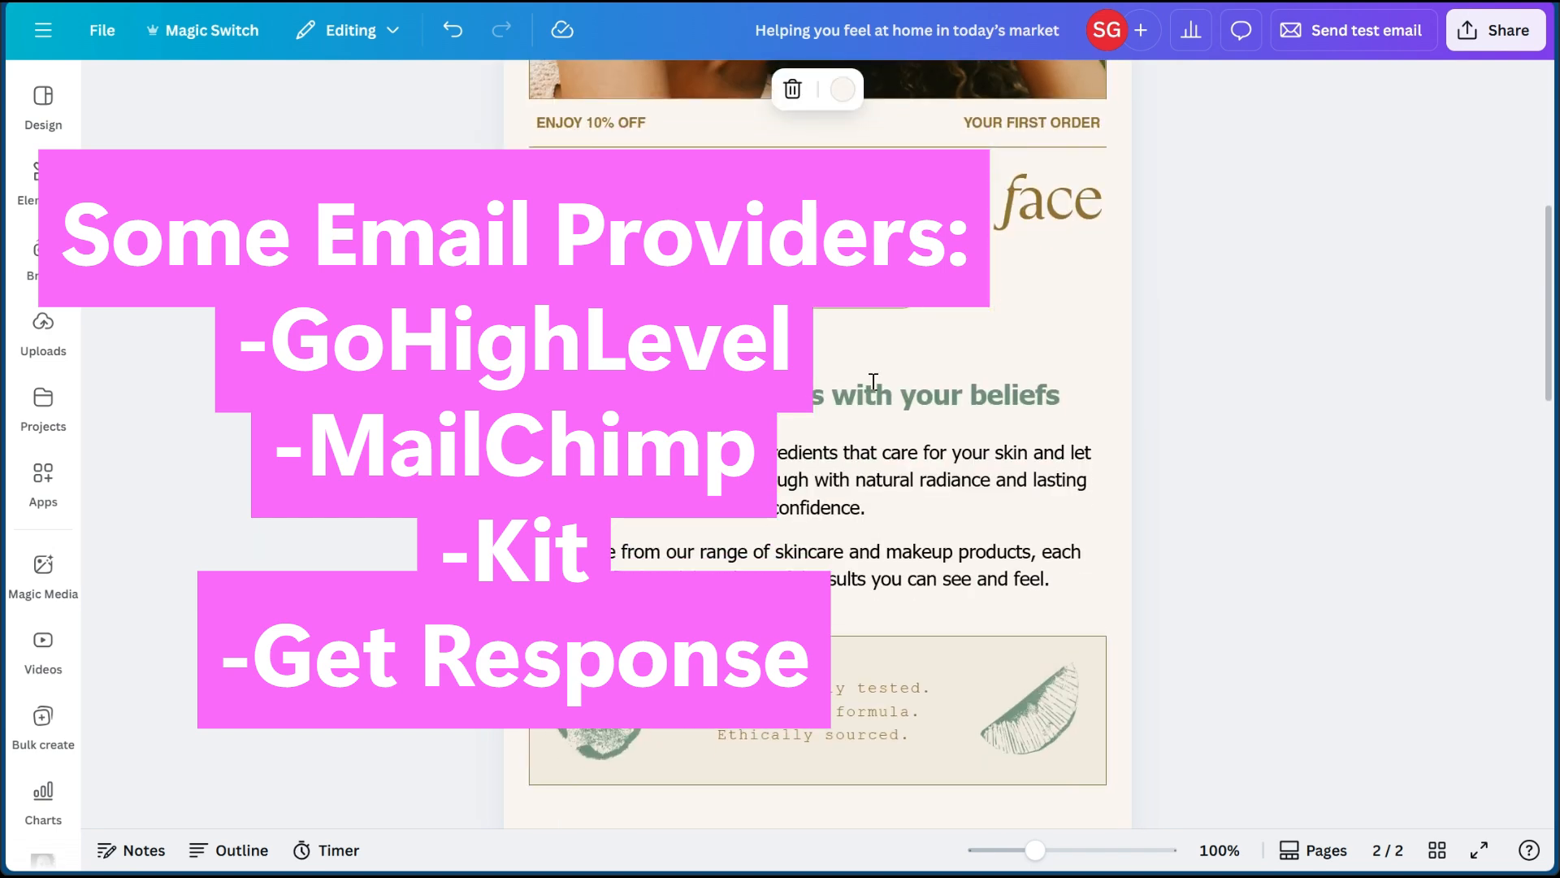
scroll(873, 382, down, 3)
scroll(873, 382, up, 9)
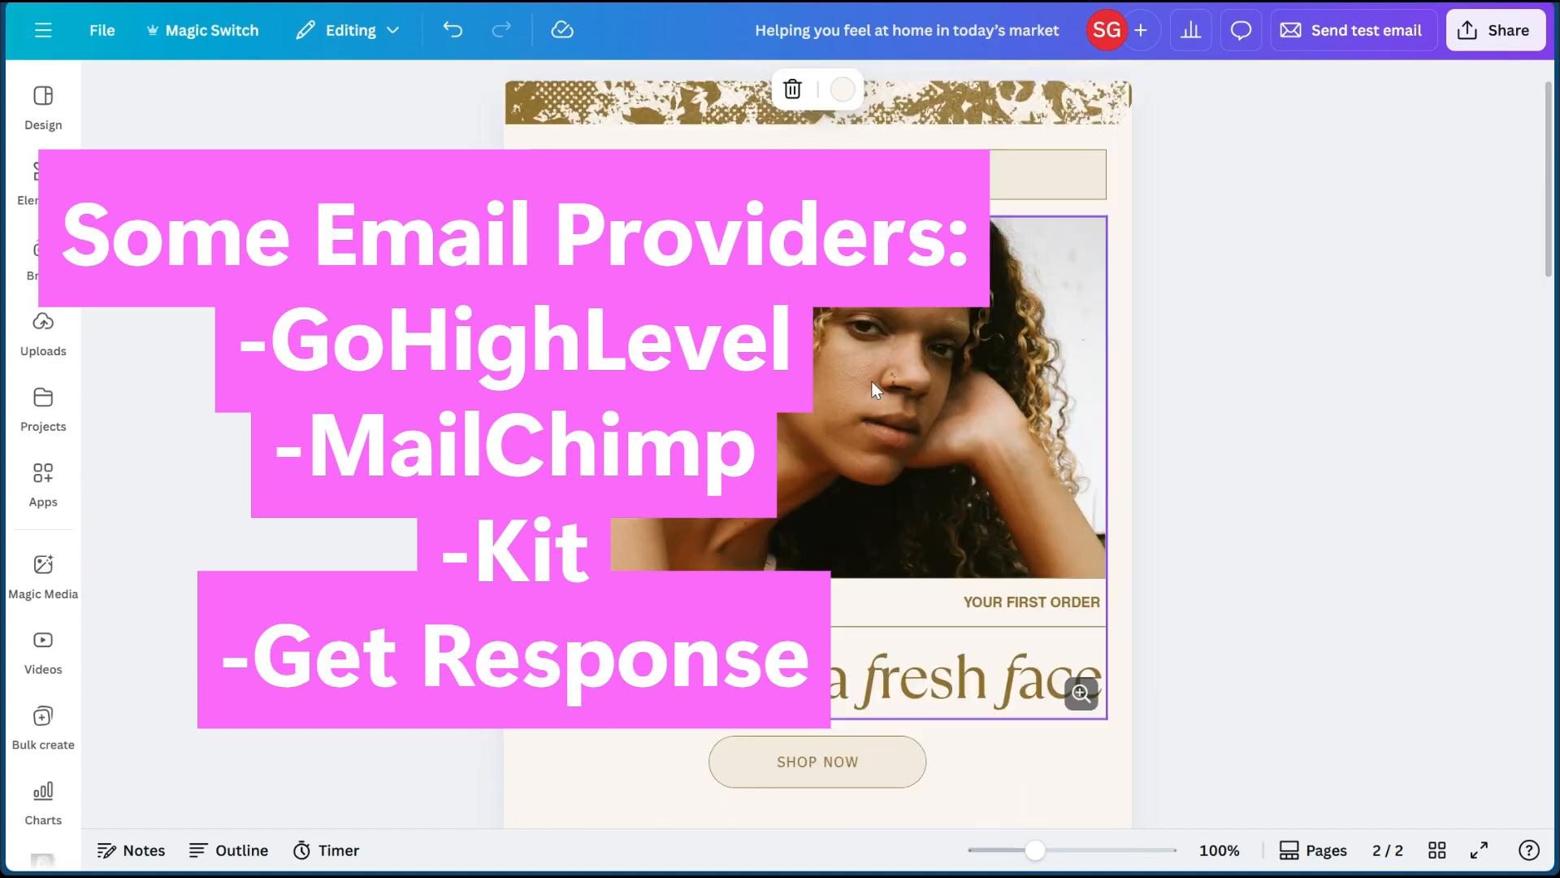
scroll(837, 488, down, 10)
scroll(825, 559, down, 10)
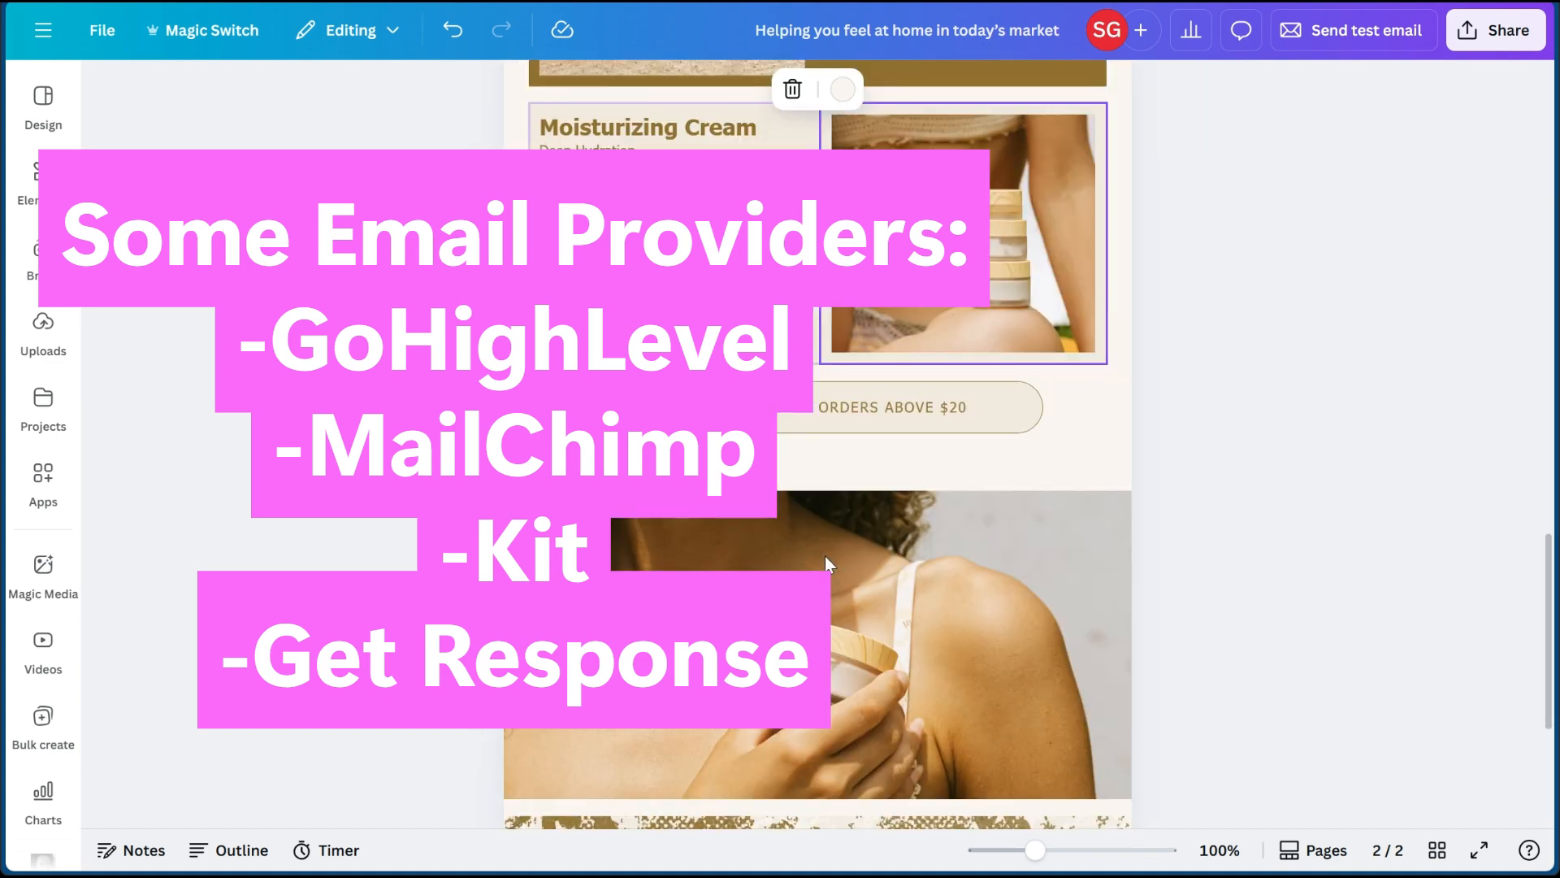
scroll(825, 555, up, 20)
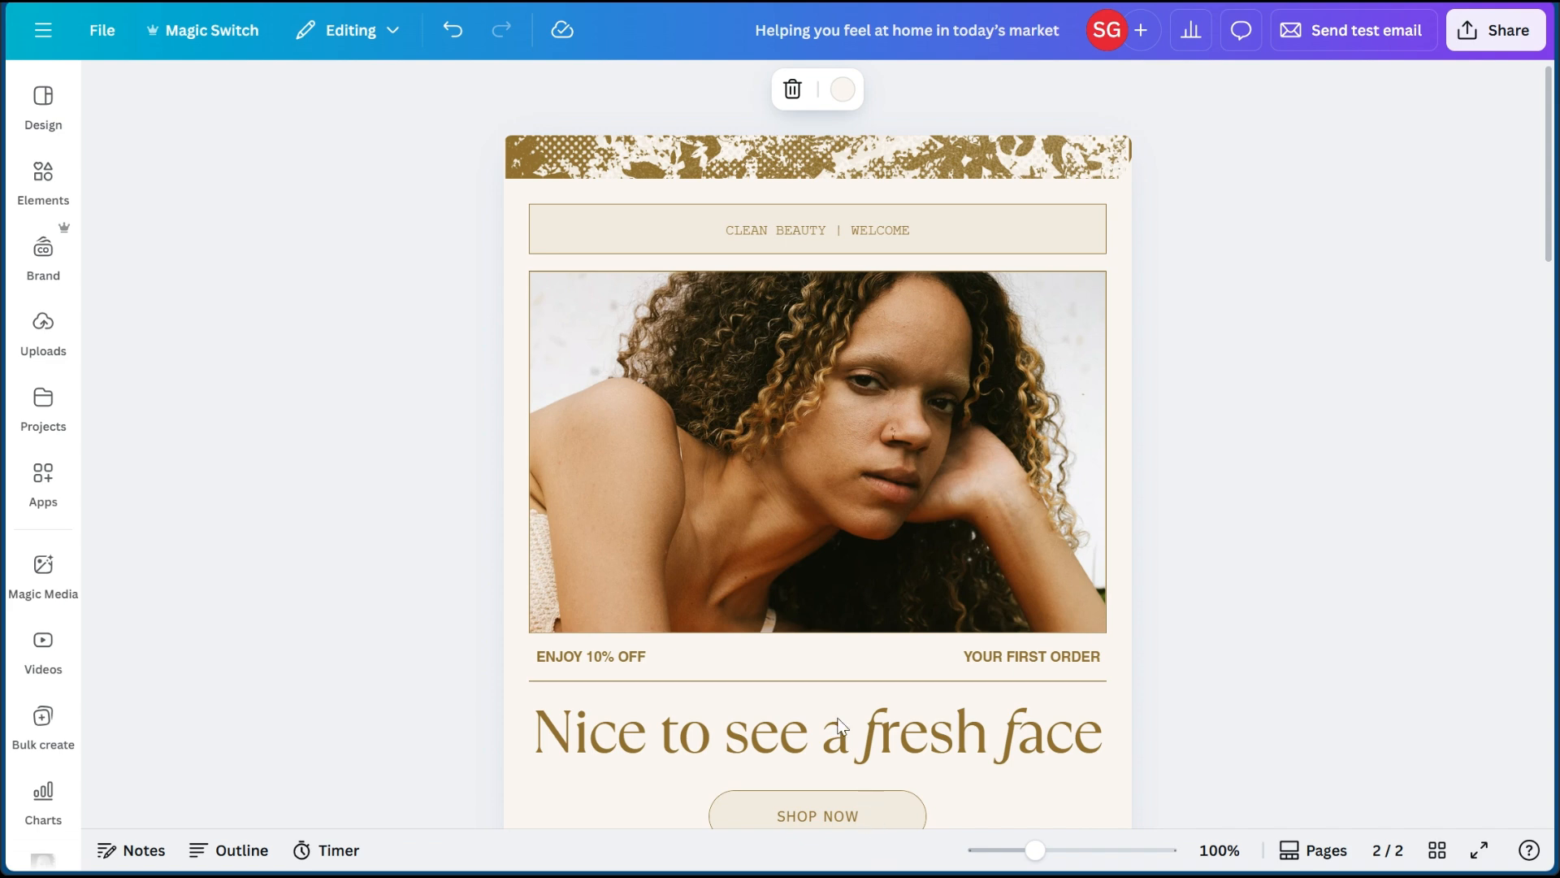
- Open the "Nice to see a fresh face" hero graphic for editing and shift its portrait photo slightly to the right
scroll(811, 579, down, 2)
click(620, 412)
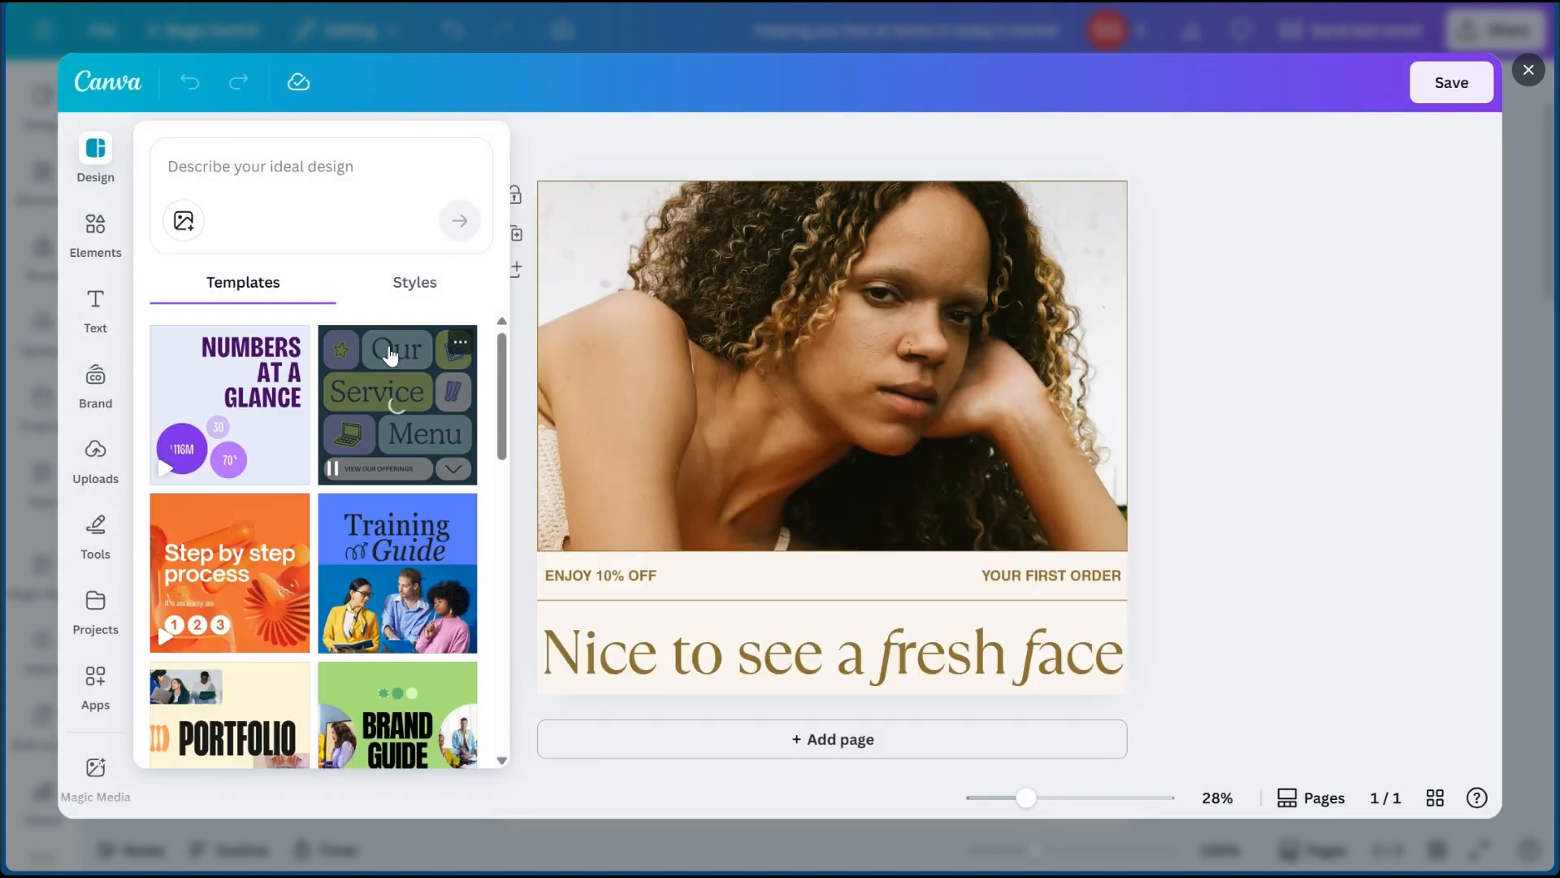
click(659, 347)
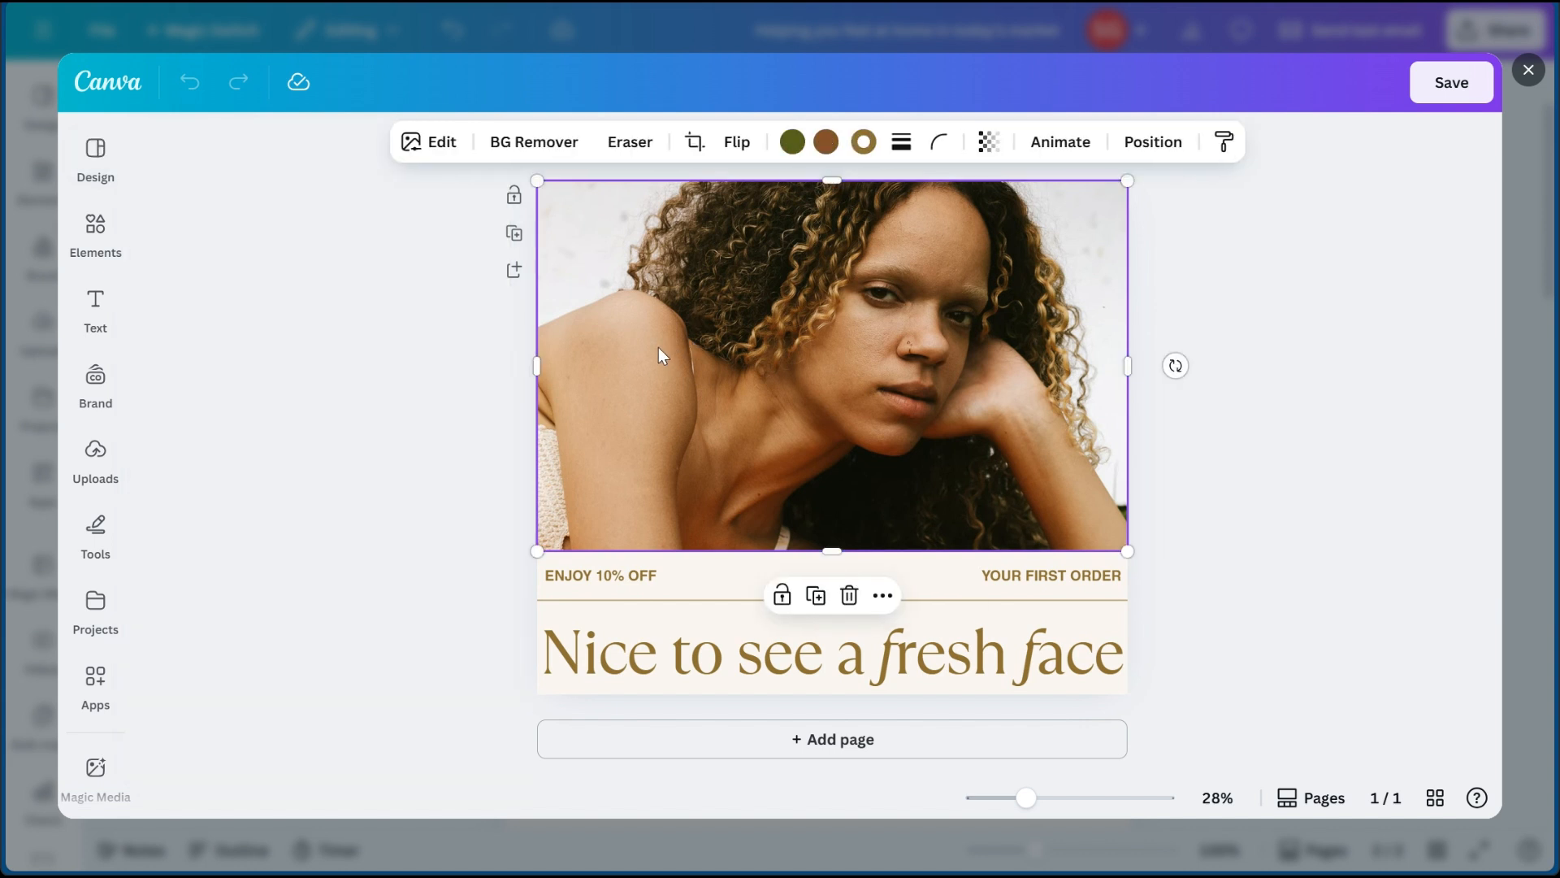
mouse_move(643, 271)
mouse_down()
mouse_move(694, 286)
mouse_move(659, 272)
mouse_up()
- Inspect the photo's options, the elements library and the ENJOY 10% OFF text settings, then save the edited hero graphic
right_click(663, 296)
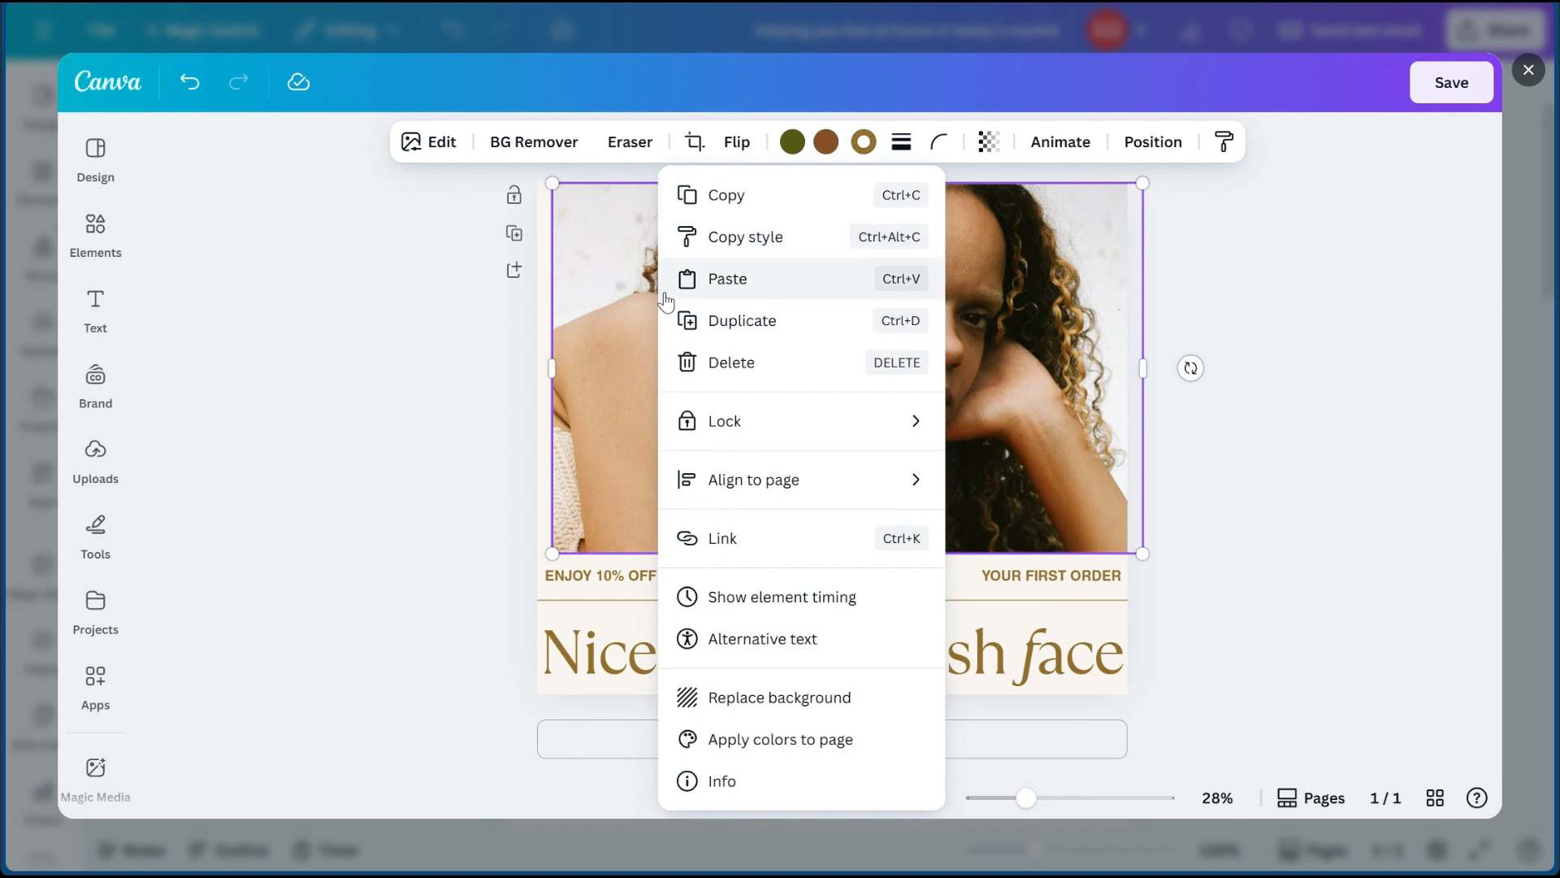
click(99, 234)
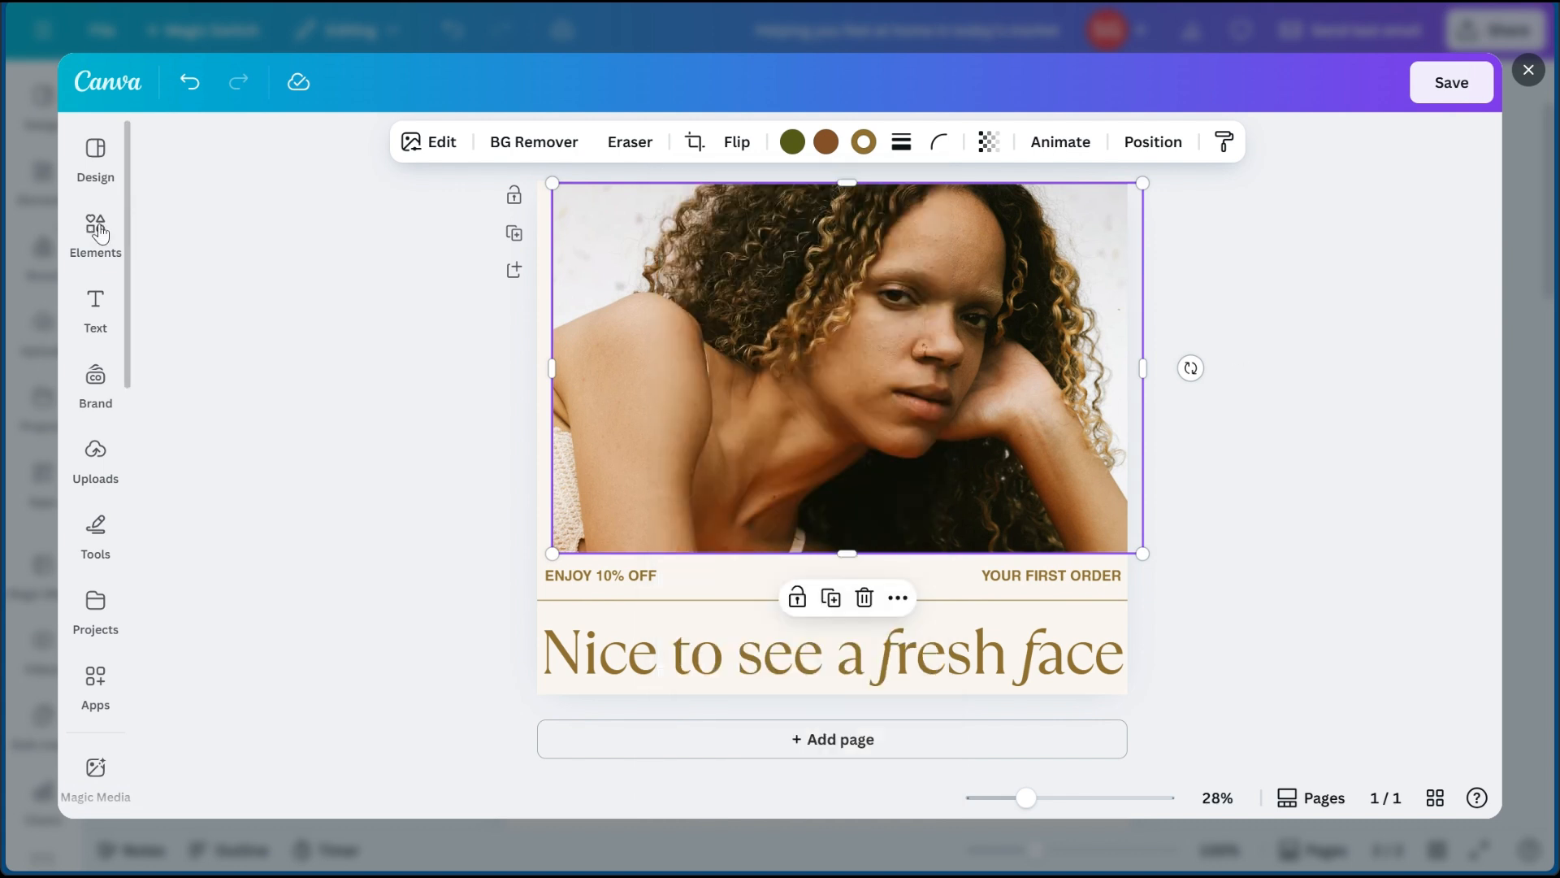
click(99, 236)
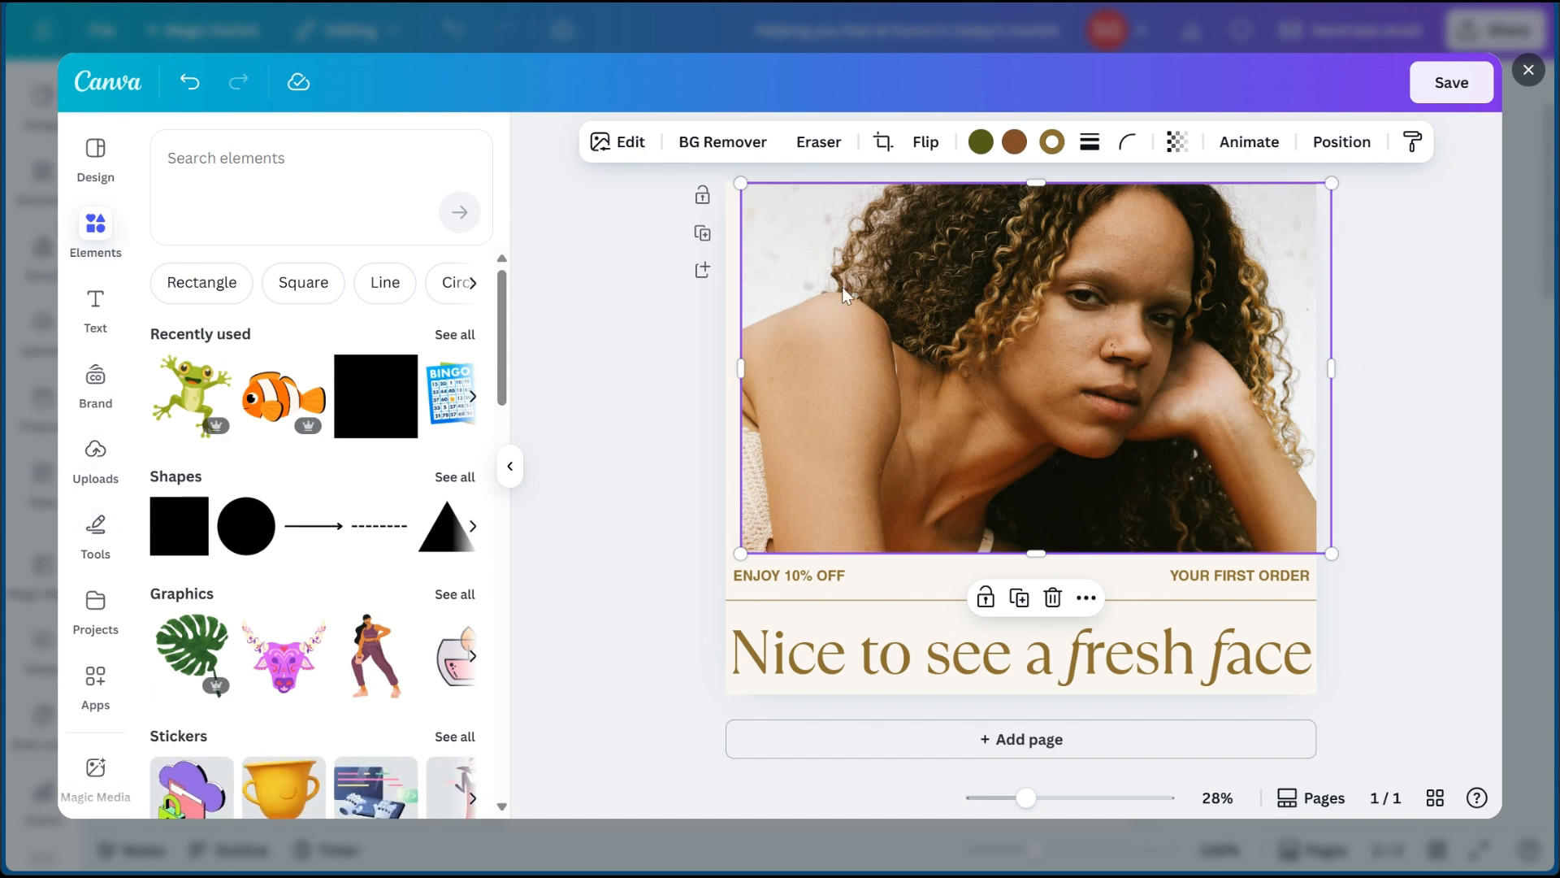
click(671, 427)
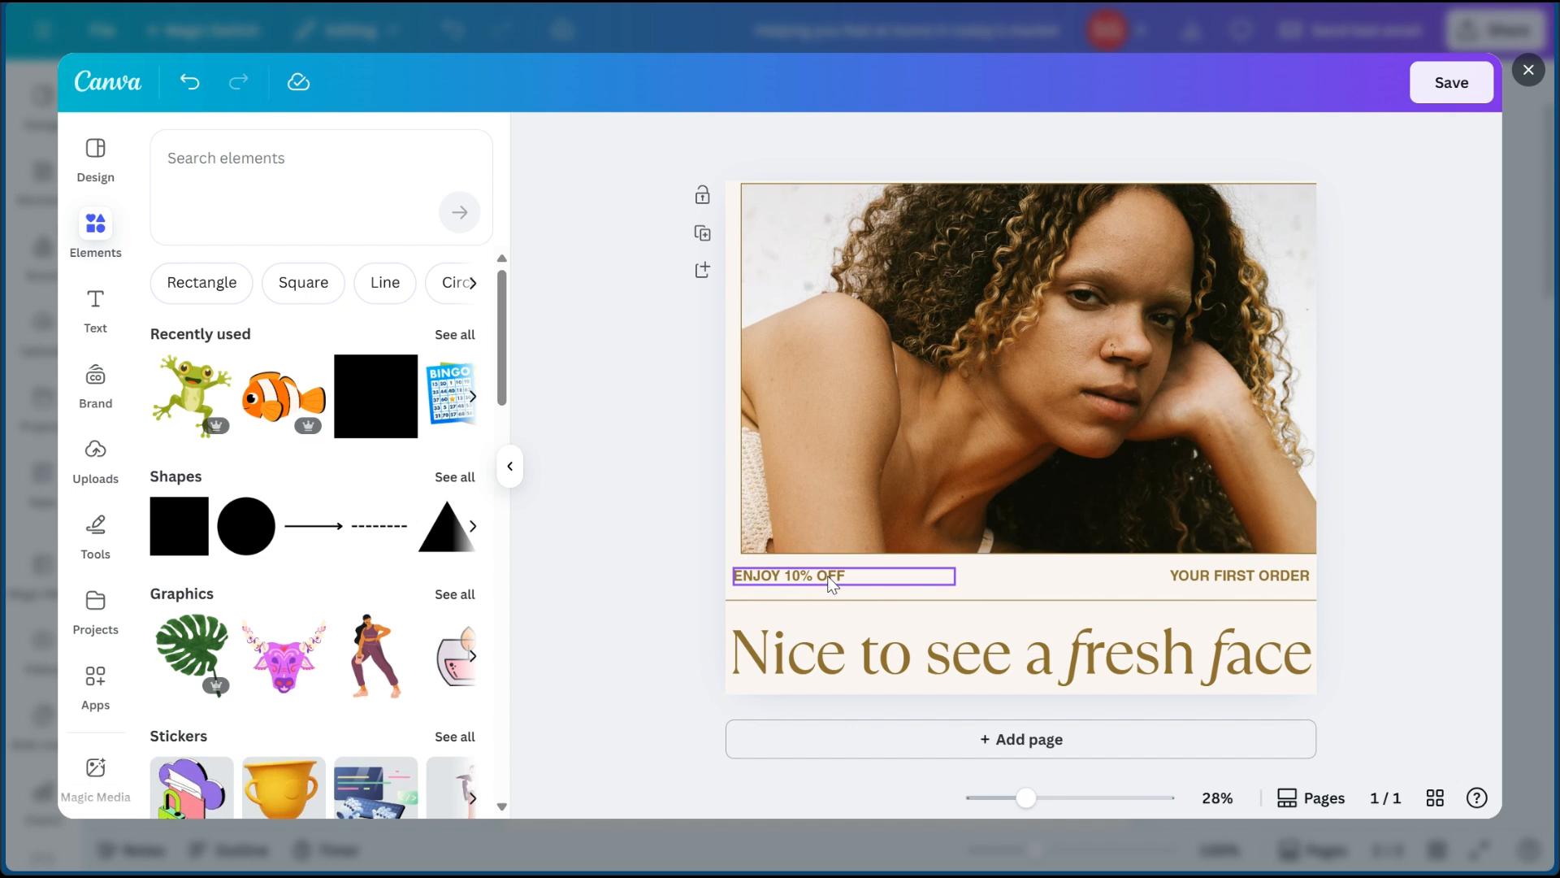
click(830, 584)
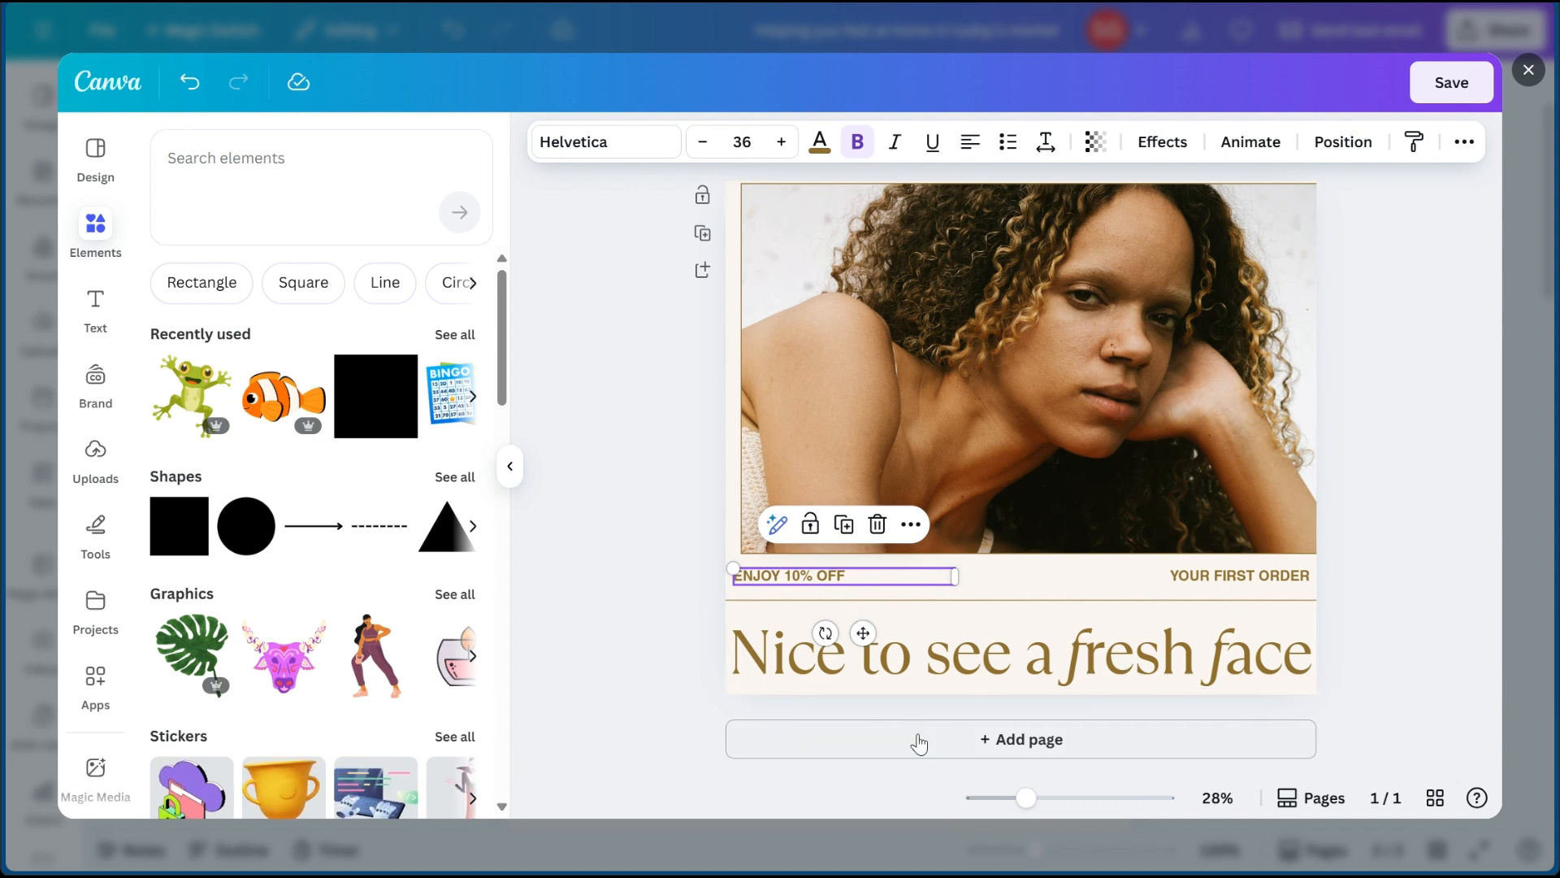
click(1438, 86)
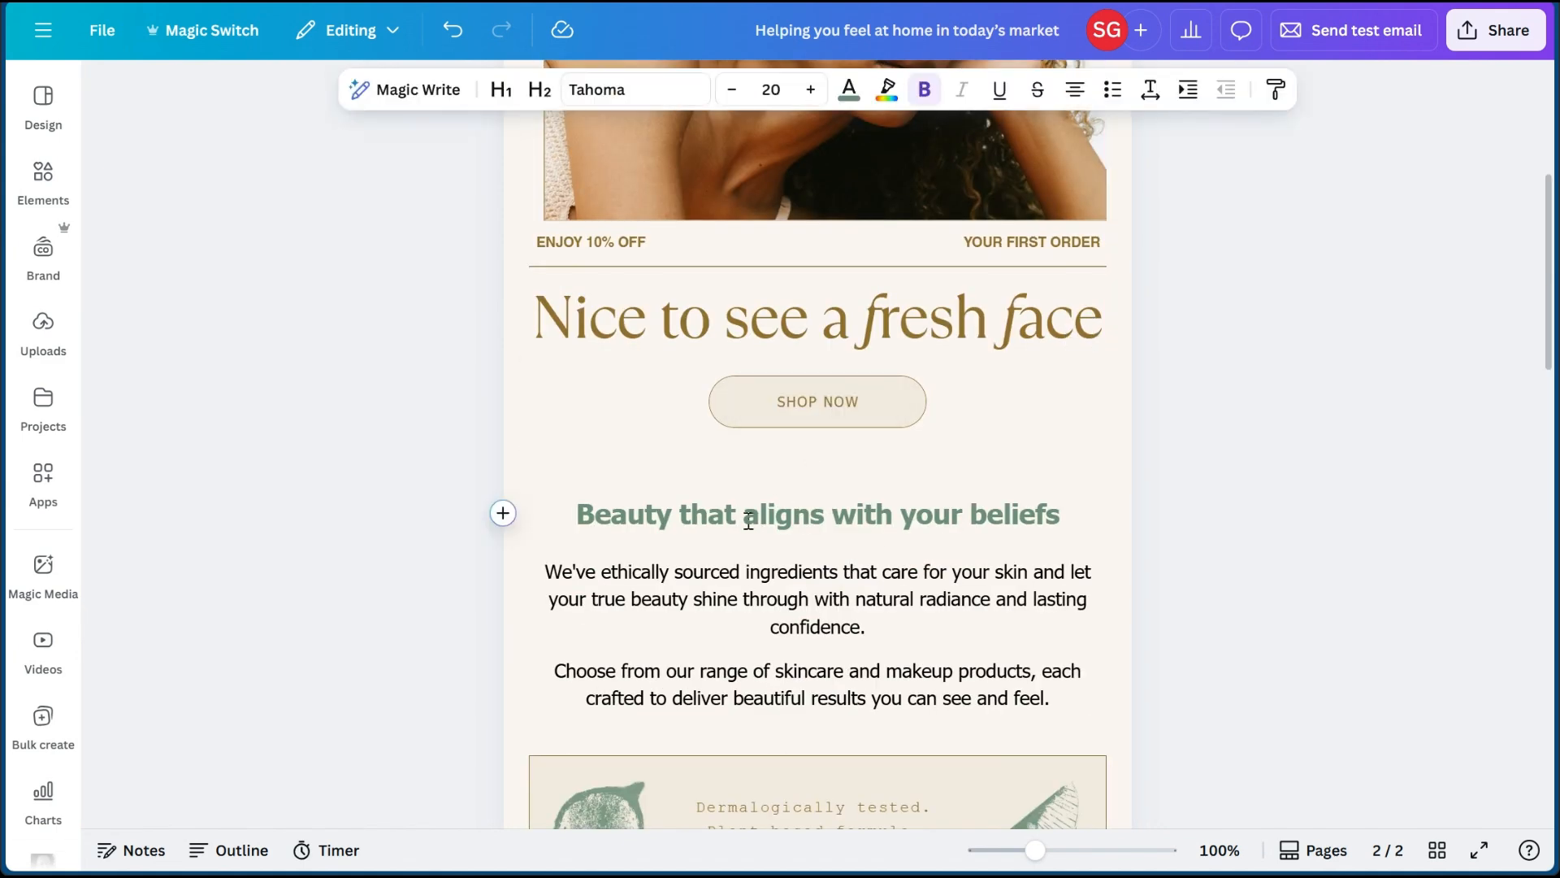
- Examine the skincare email from the updated hero graphic to the footer, and view the header of the real estate email page
scroll(742, 523, down, 13)
scroll(746, 531, down, 12)
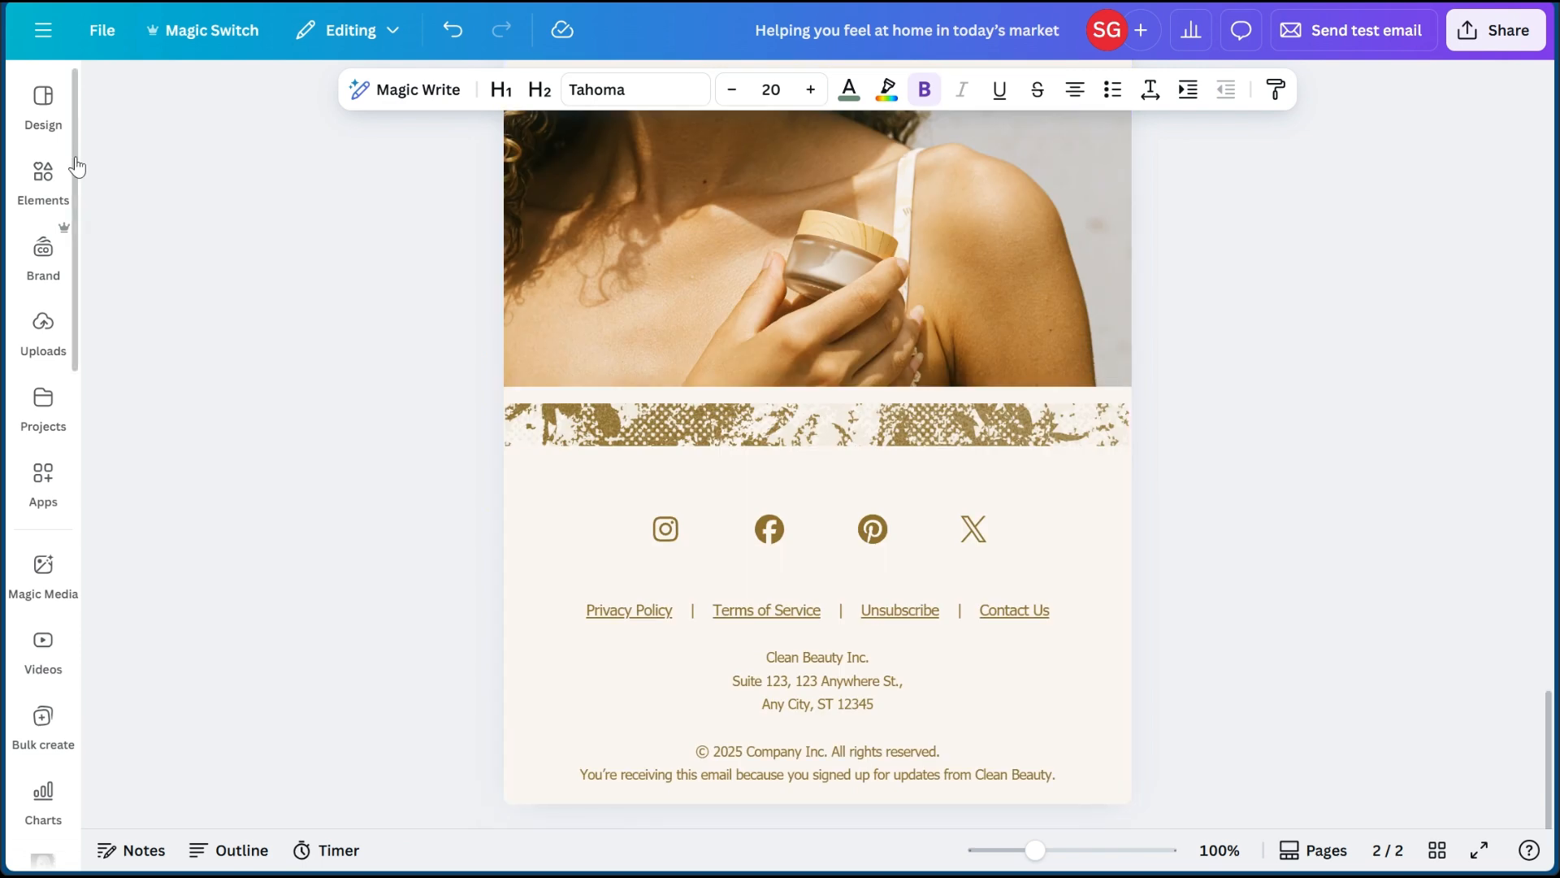
scroll(612, 445, up, 20)
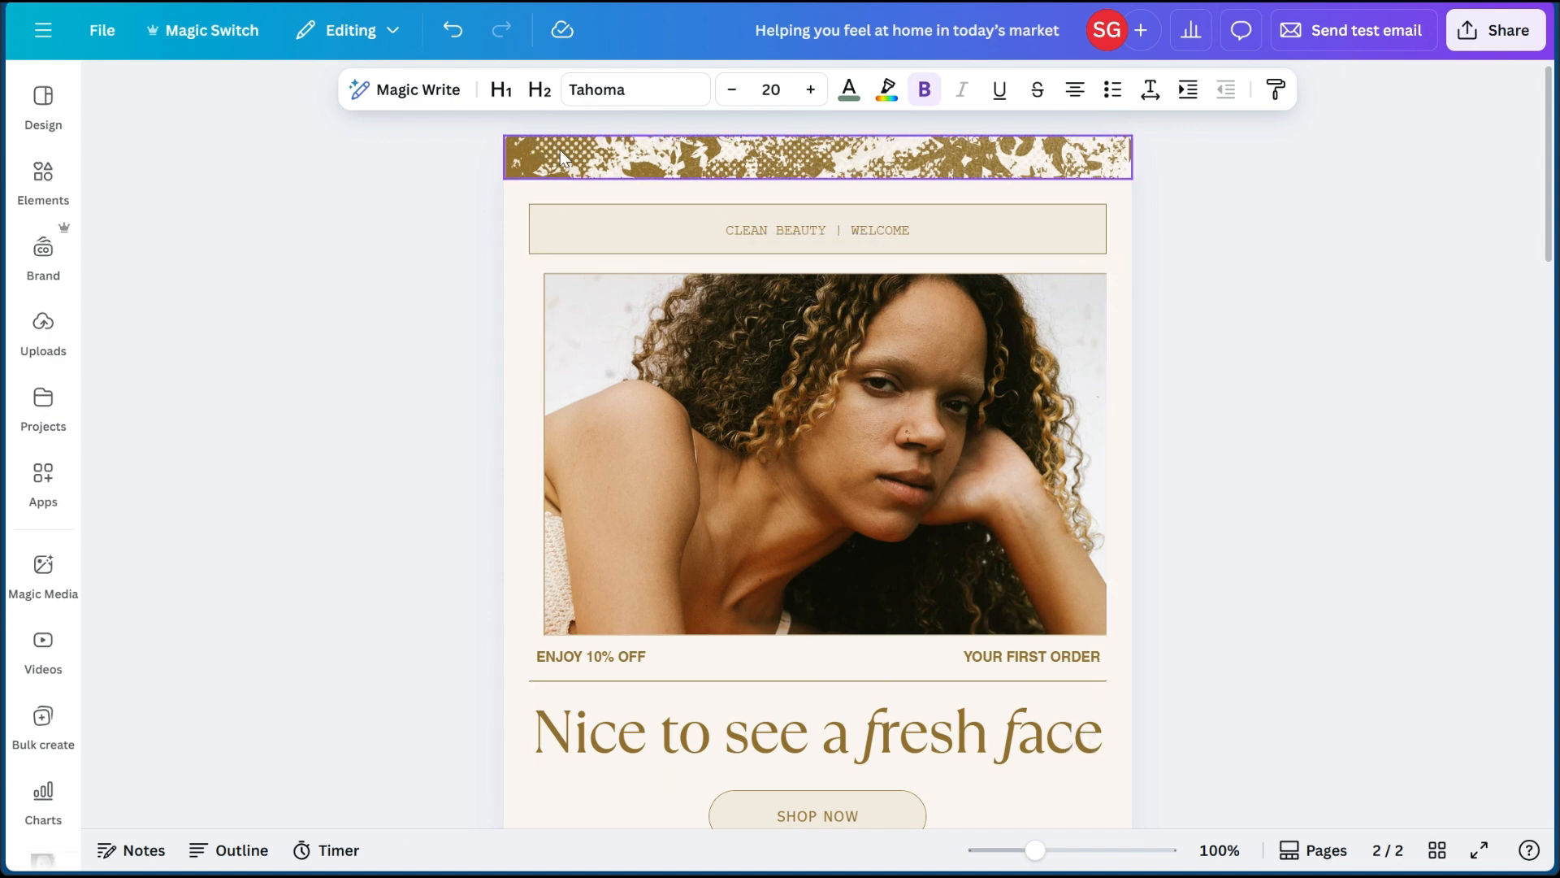
scroll(520, 432, down, 6)
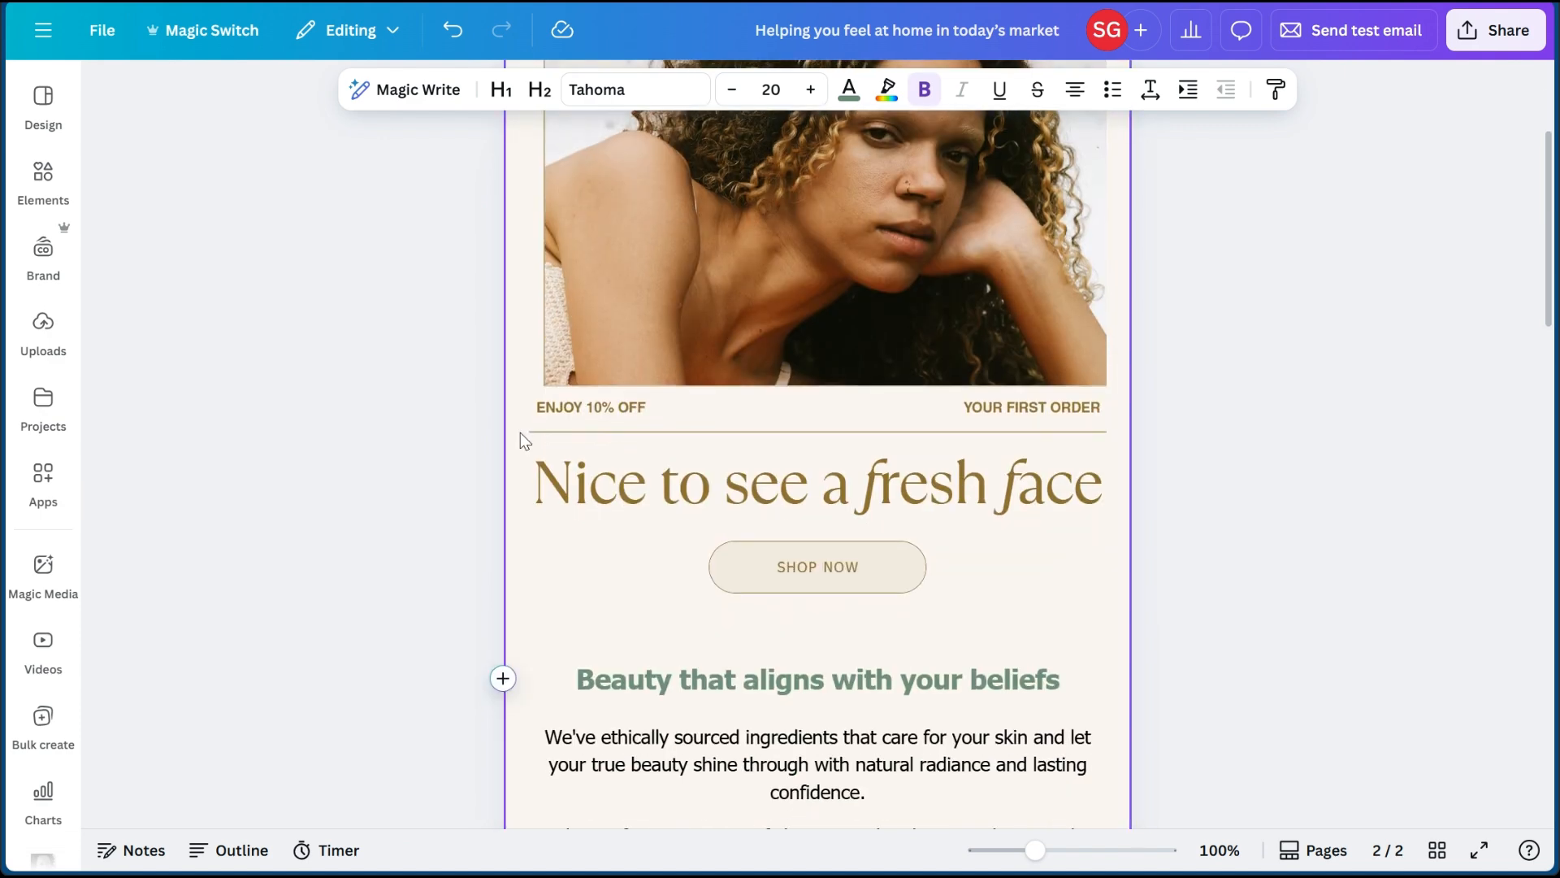
scroll(520, 434, down, 9)
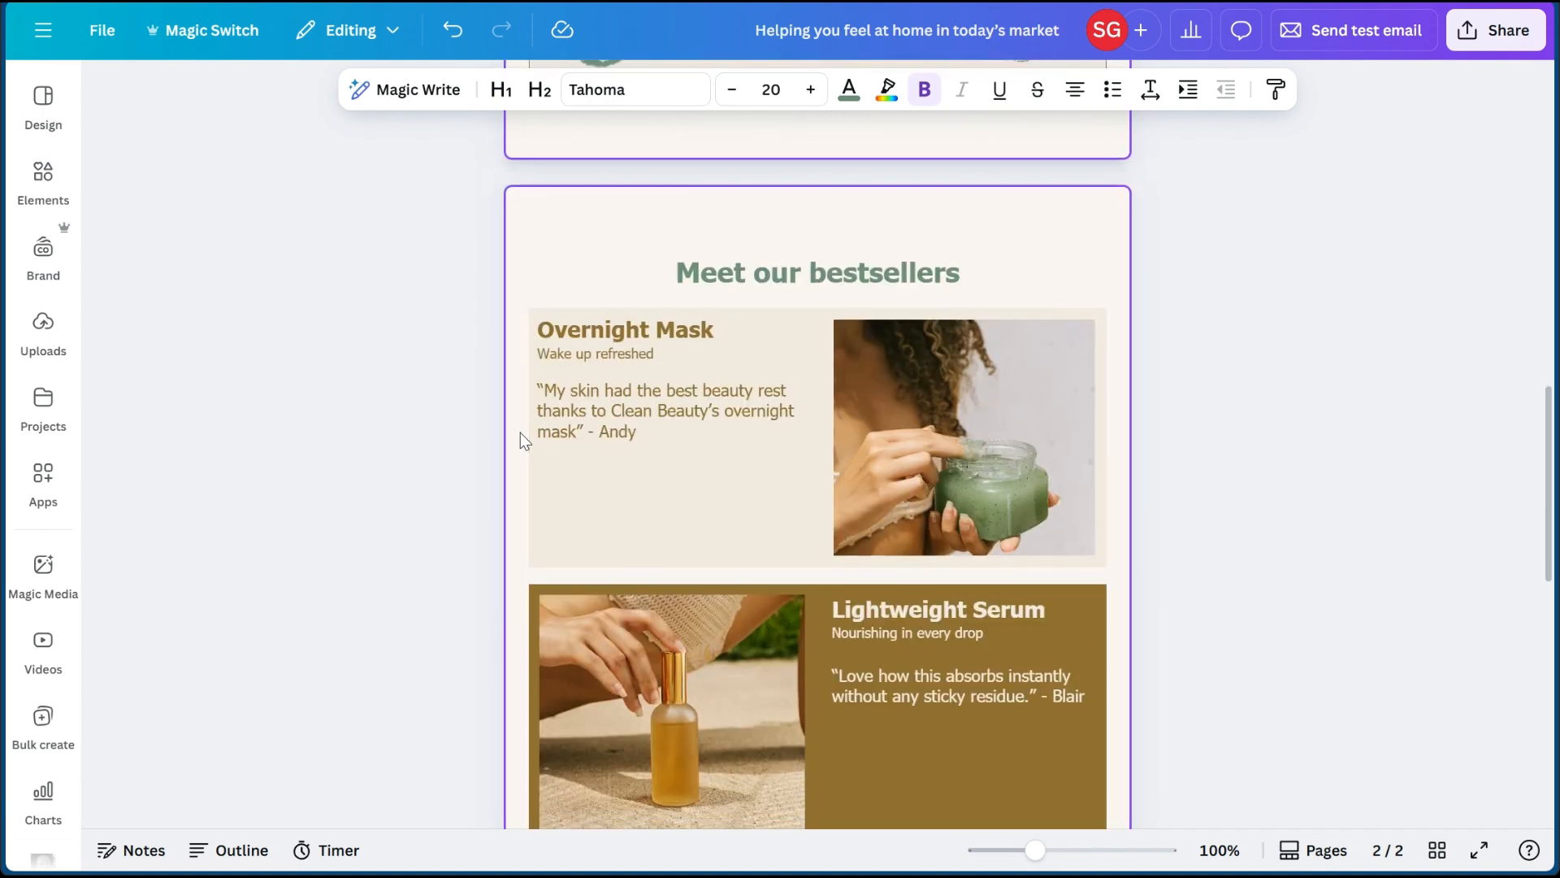
scroll(520, 441, down, 12)
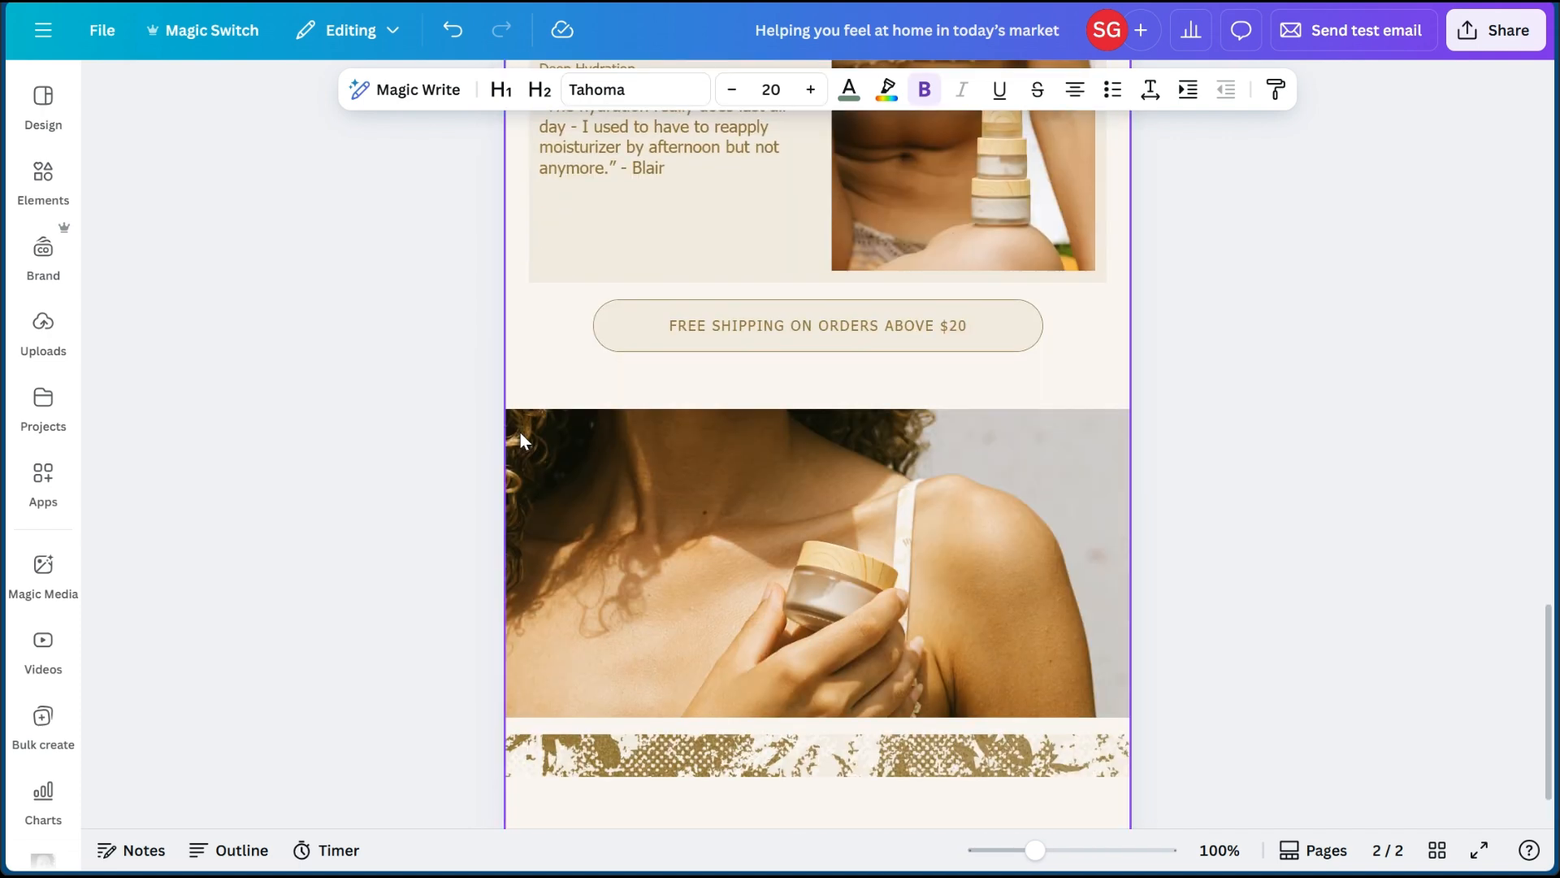
scroll(520, 434, down, 2)
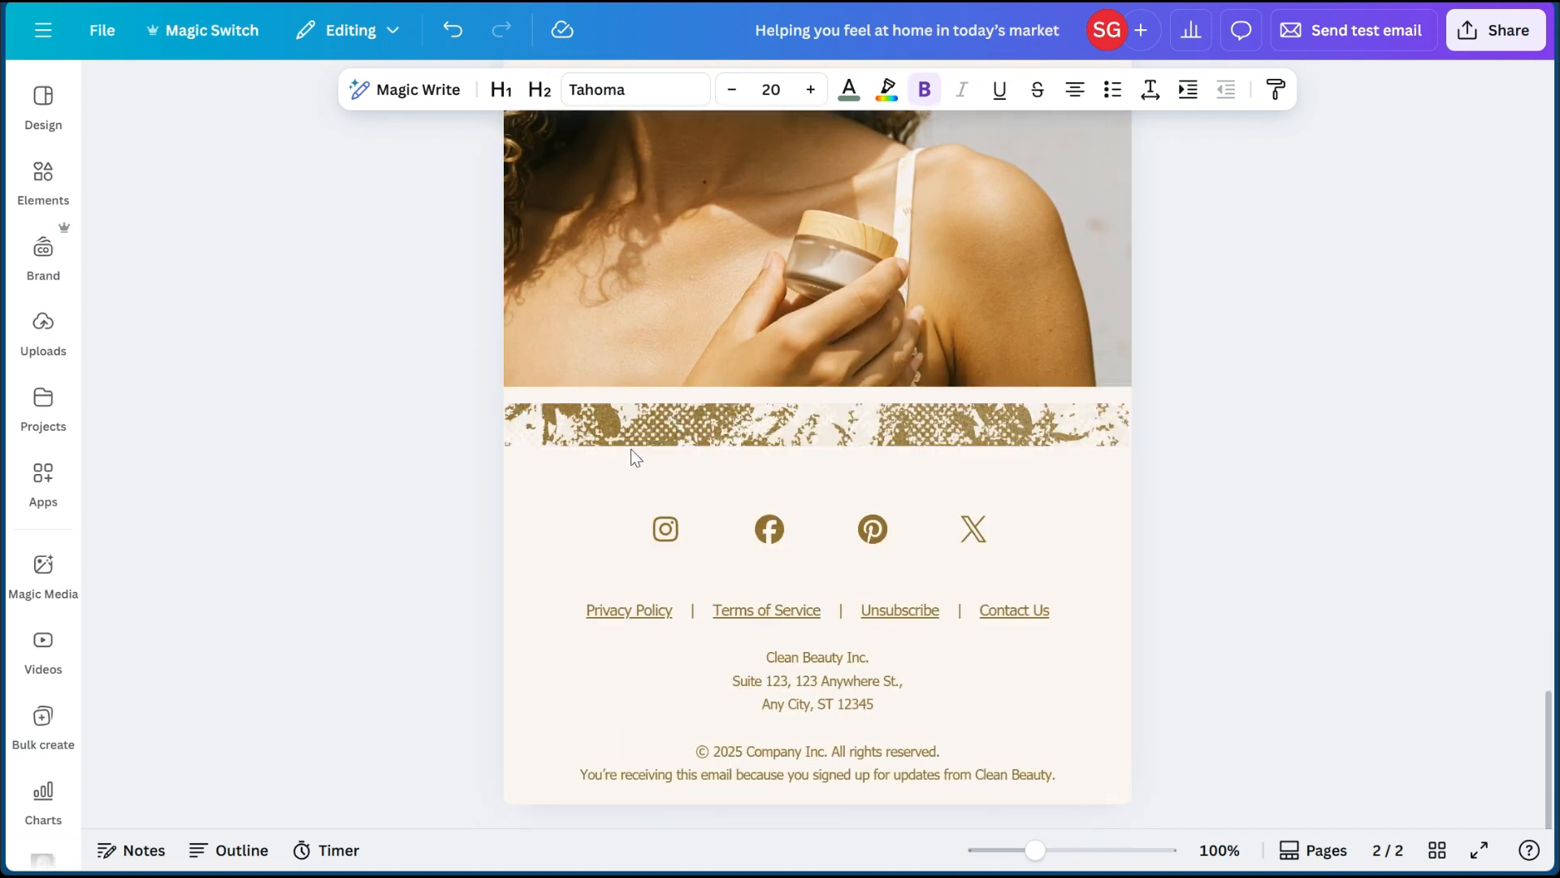
scroll(677, 402, up, 15)
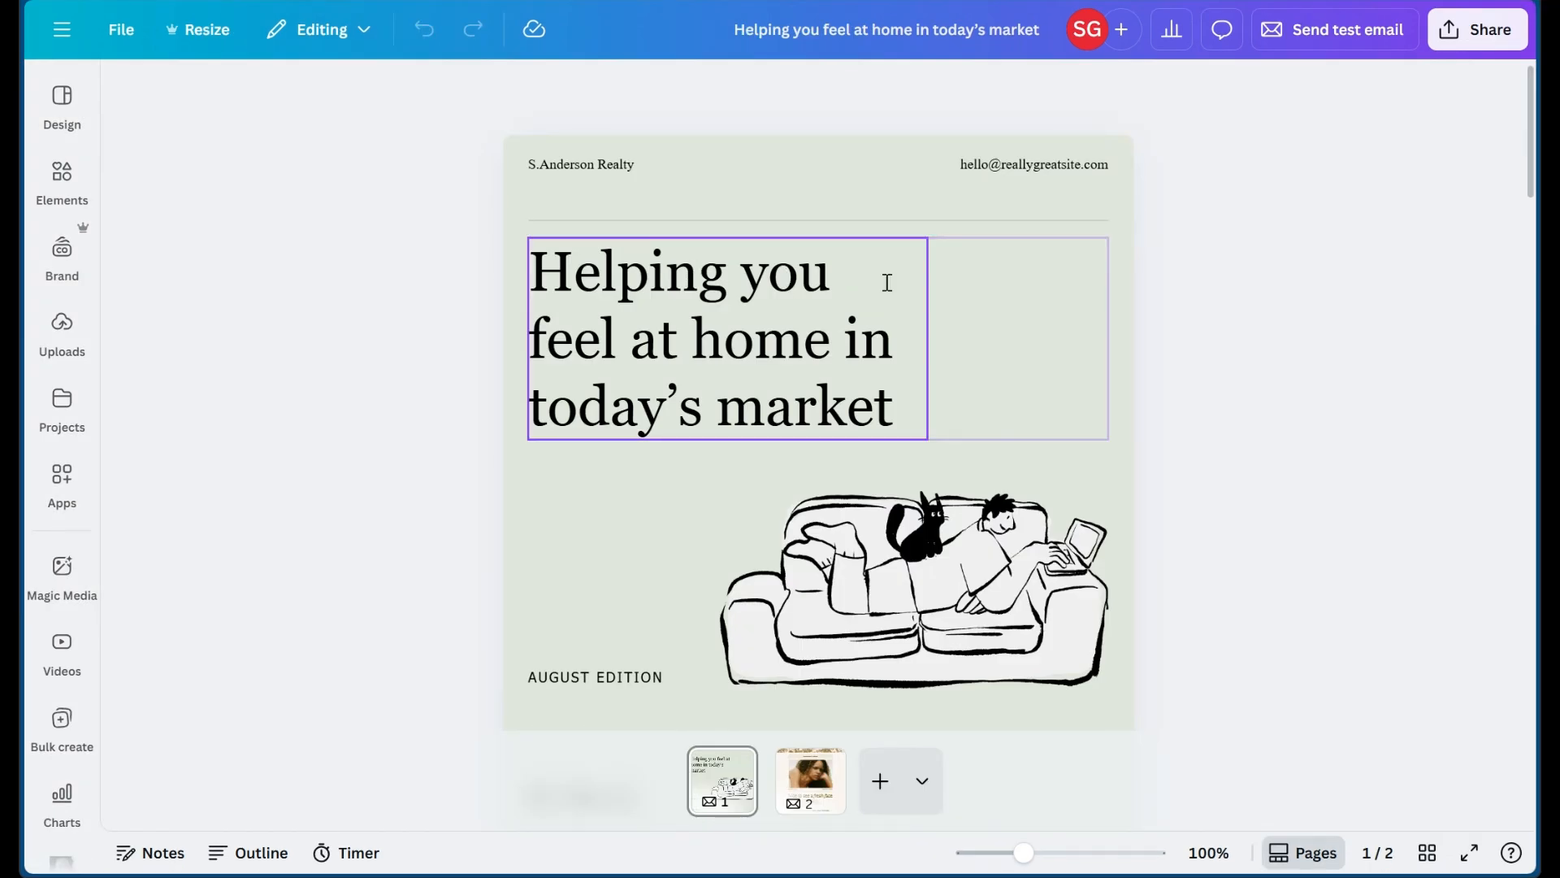
ctrl+scroll(1187, 275, up, 3)
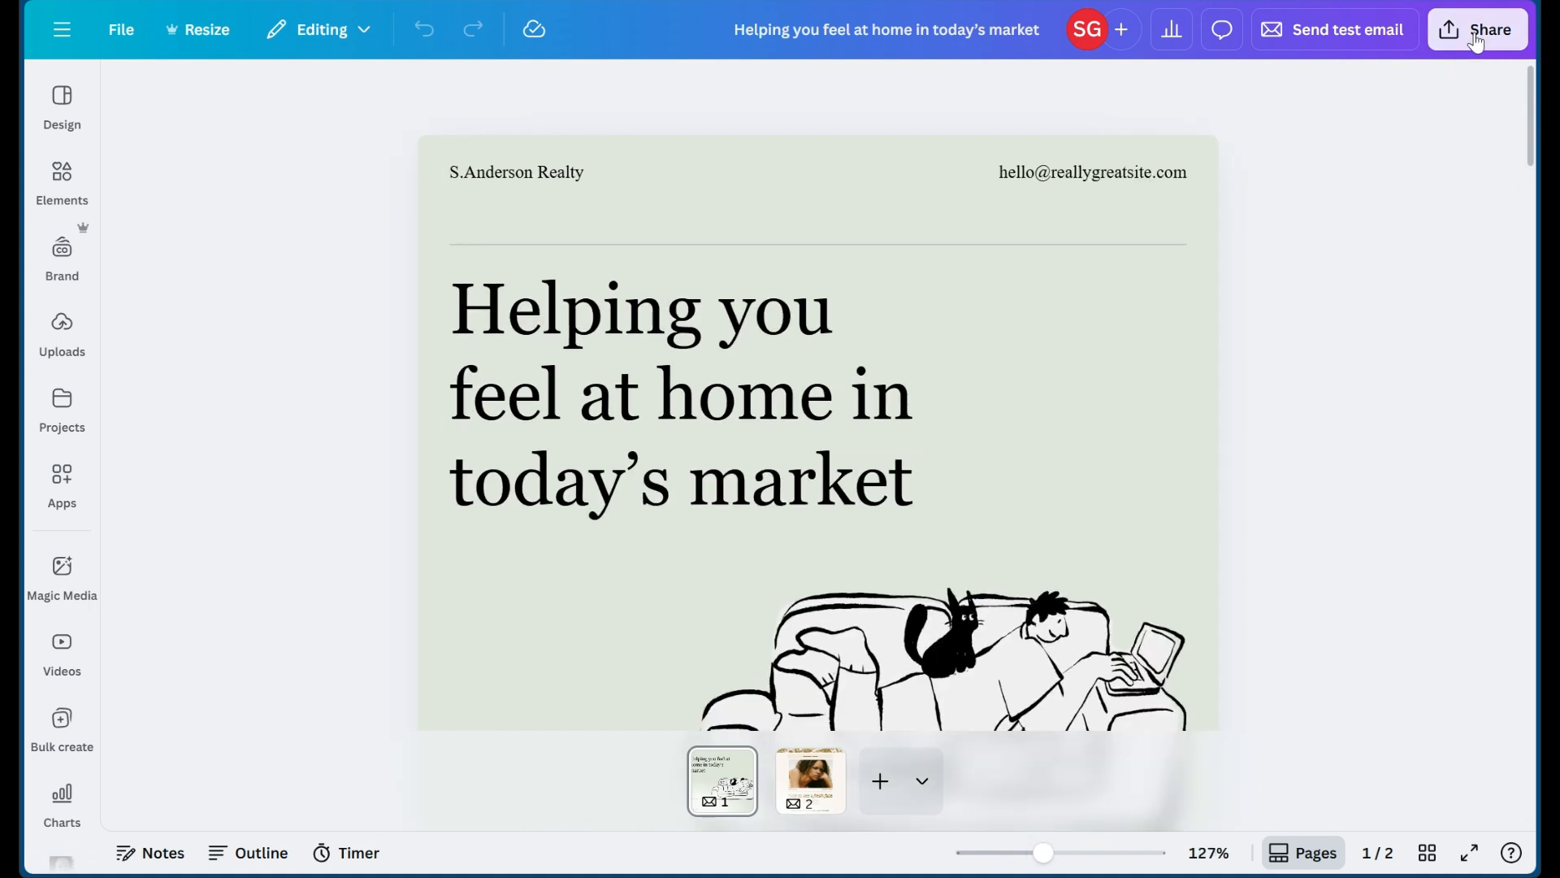
- Examine the Gmail and Mailchimp export options for sharing the email design
click(1476, 38)
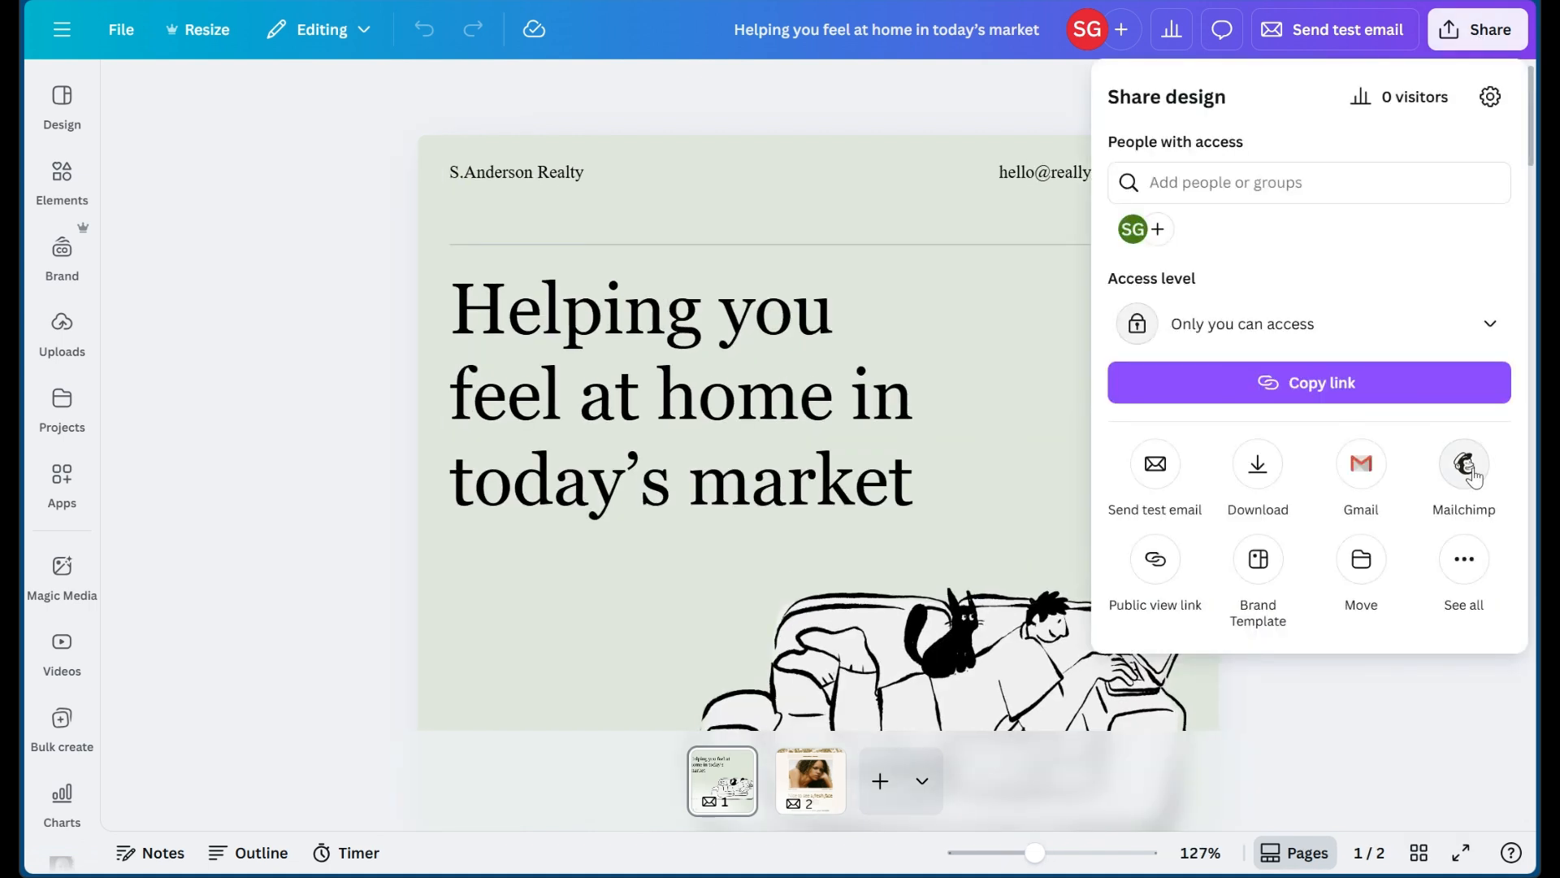
click(1356, 469)
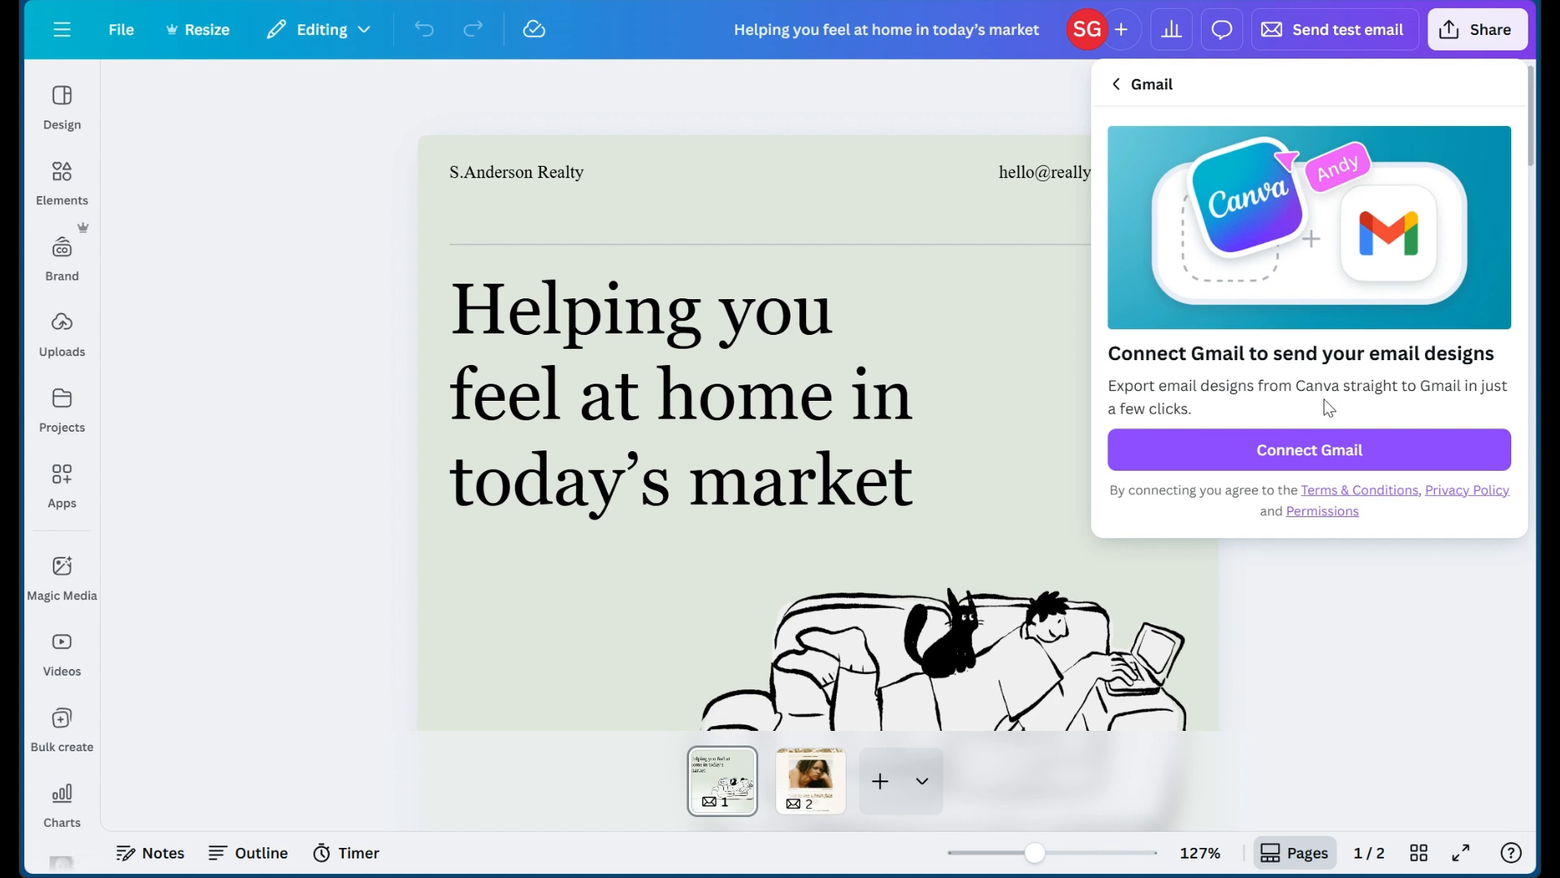
click(1227, 464)
click(1117, 85)
click(1465, 465)
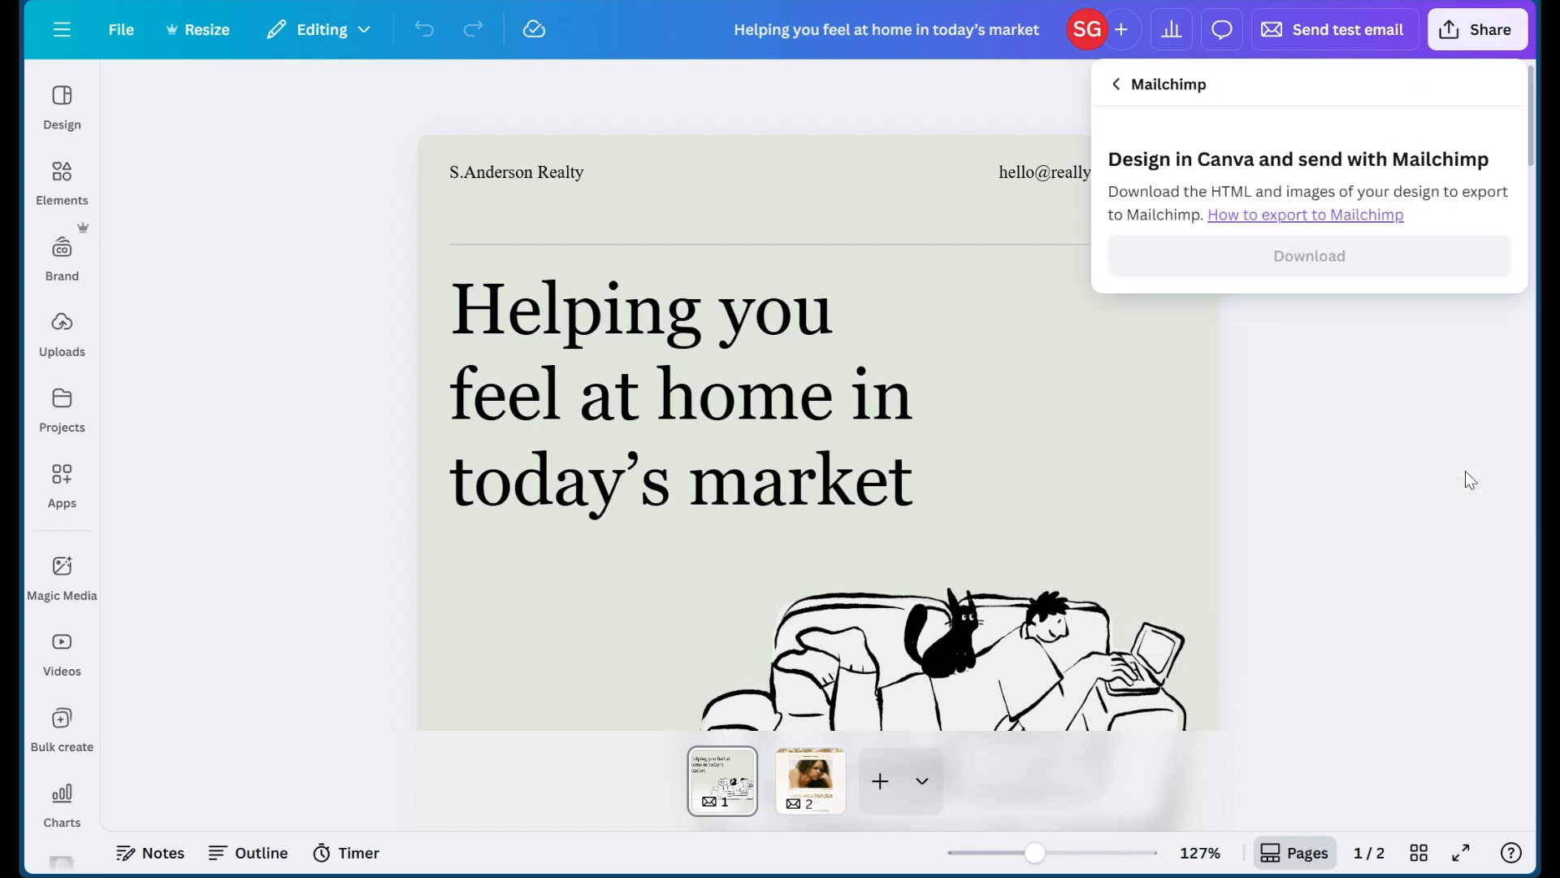